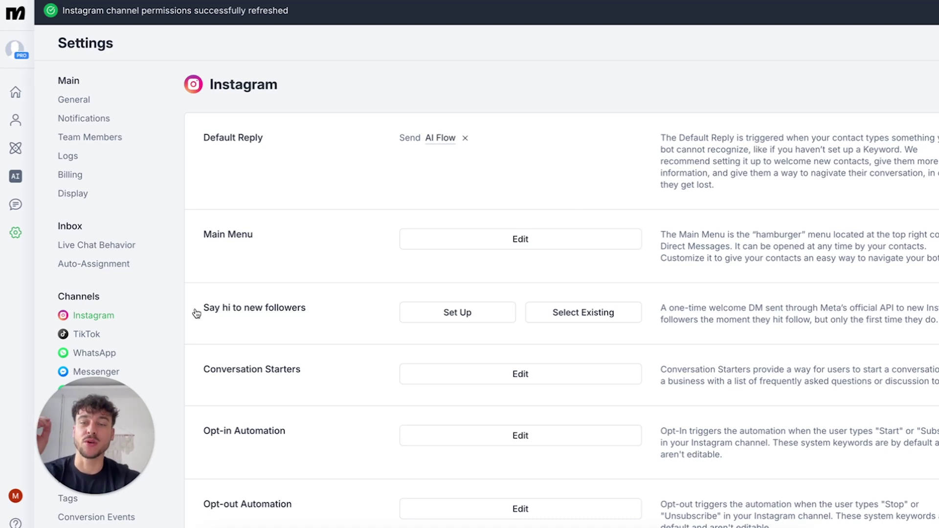
# - Review the Say hi to new followers setting, visiting General settings and returning to Instagram
pyautogui.moveTo(199, 310); pyautogui.dragTo(310, 308)
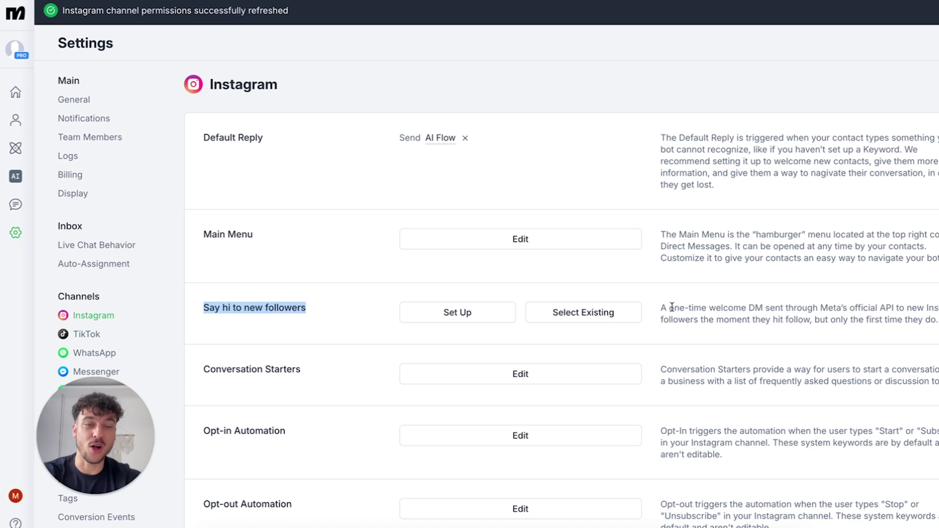
pyautogui.moveTo(660, 308); pyautogui.dragTo(894, 304)
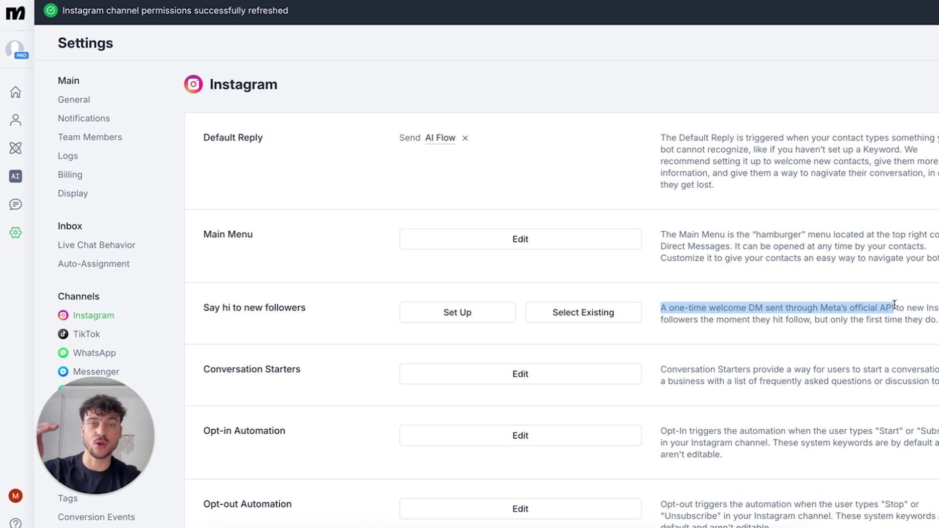
pyautogui.click(571, 56)
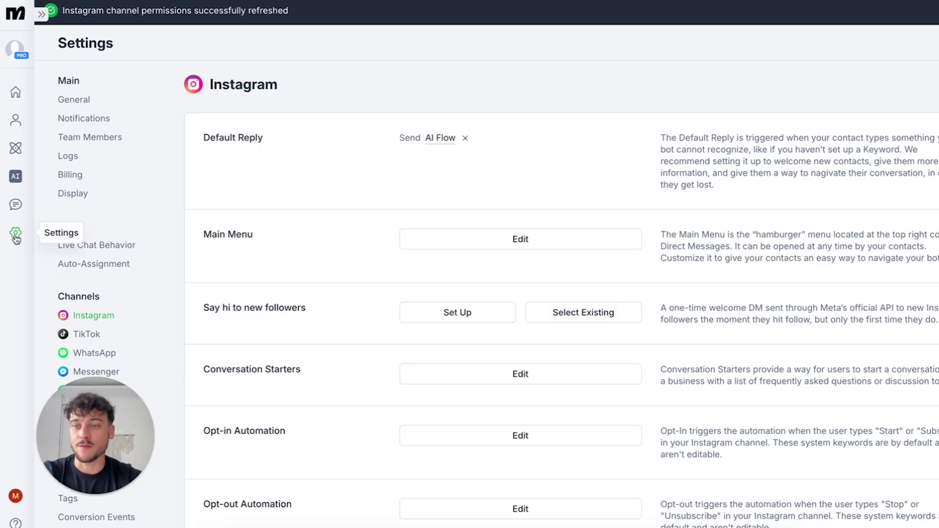
pyautogui.click(16, 238)
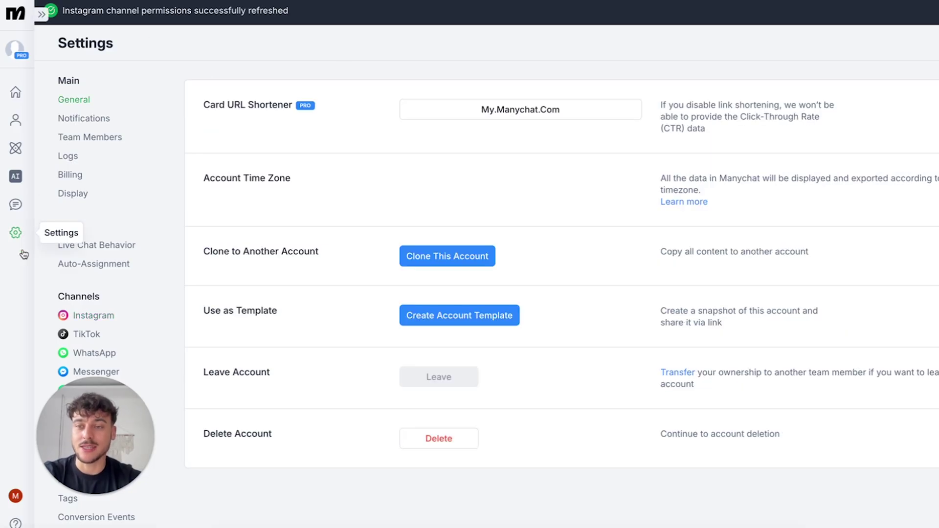
pyautogui.click(109, 319)
pyautogui.moveTo(200, 304); pyautogui.dragTo(317, 309)
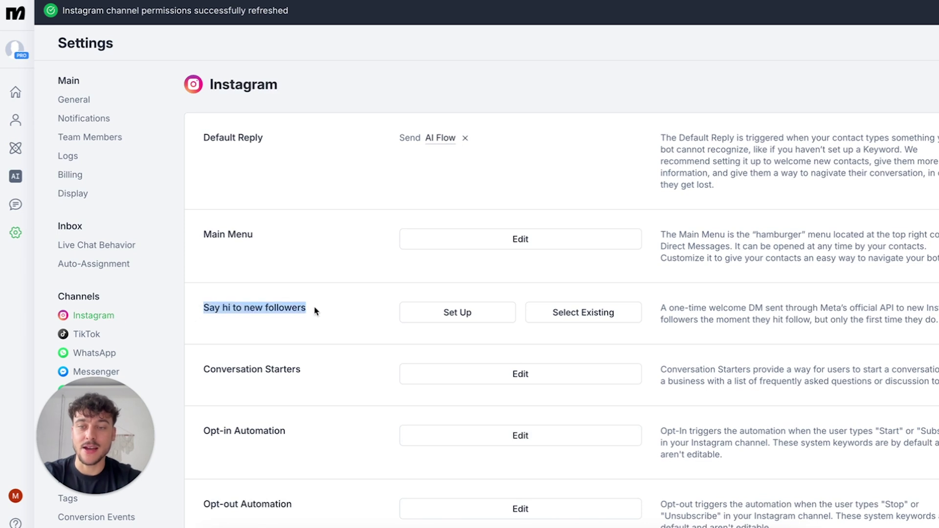
pyautogui.click(329, 310)
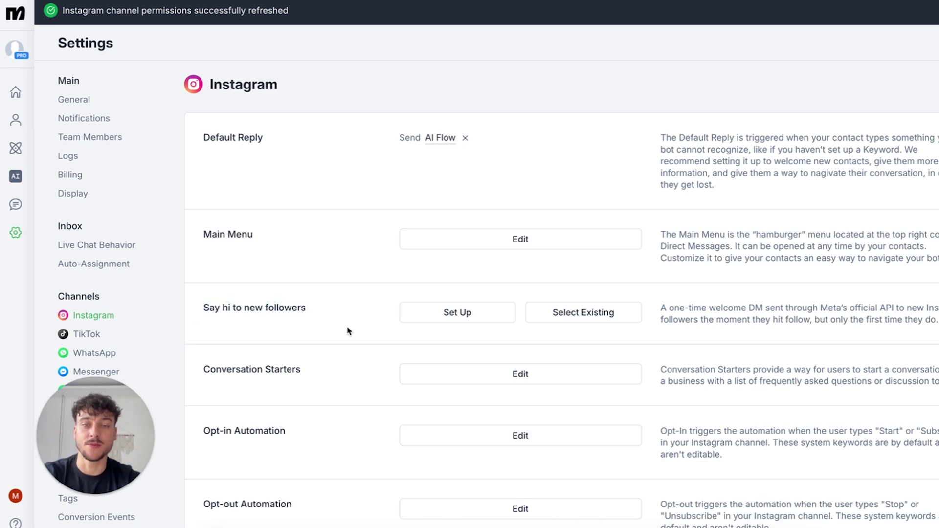
# - Set up Say hi to new followers with 'test' as the link DM message
pyautogui.click(458, 315)
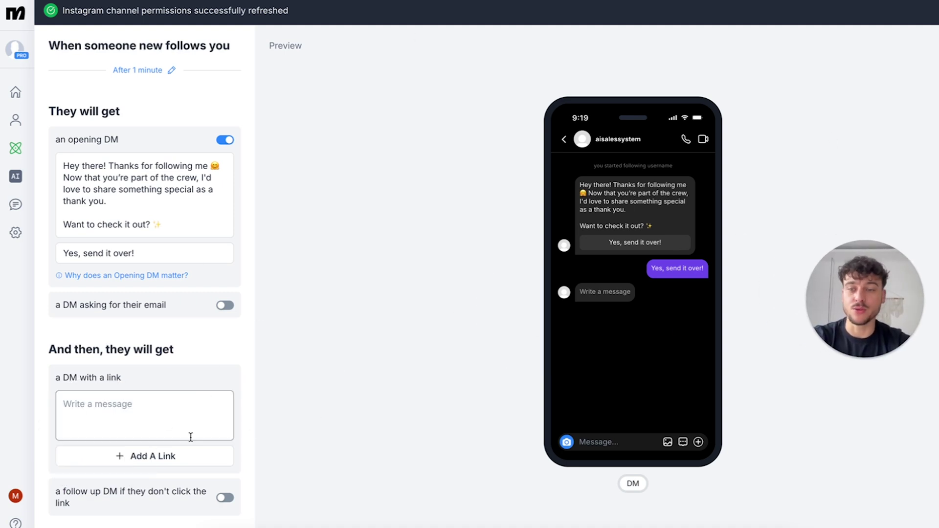
pyautogui.click(159, 420)
pyautogui.write('test')
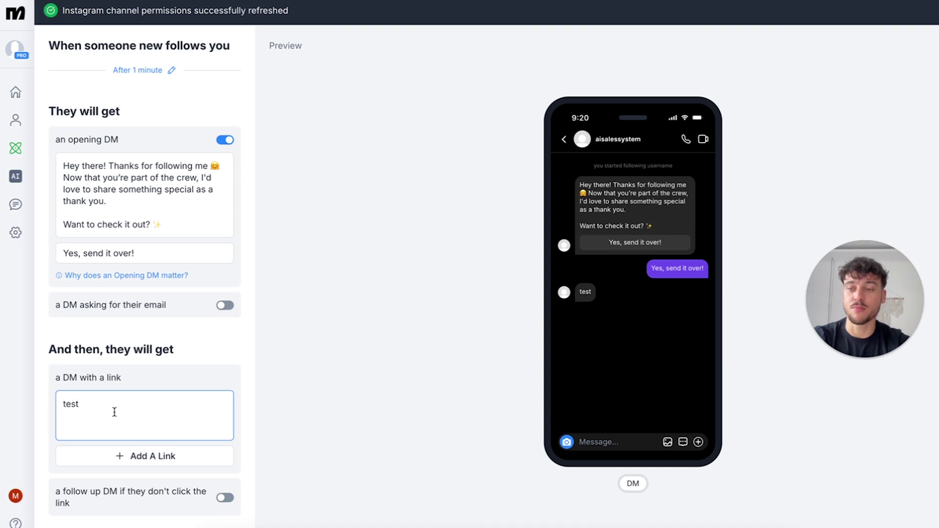
pyautogui.click(194, 378)
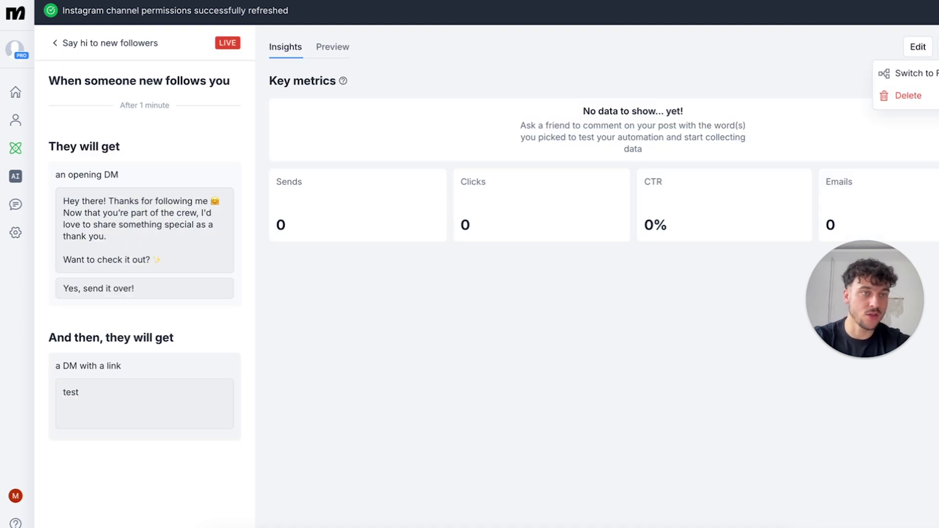
# - Convert the automation to the Flow Builder and disable its new-follower trigger
pyautogui.click(912, 73)
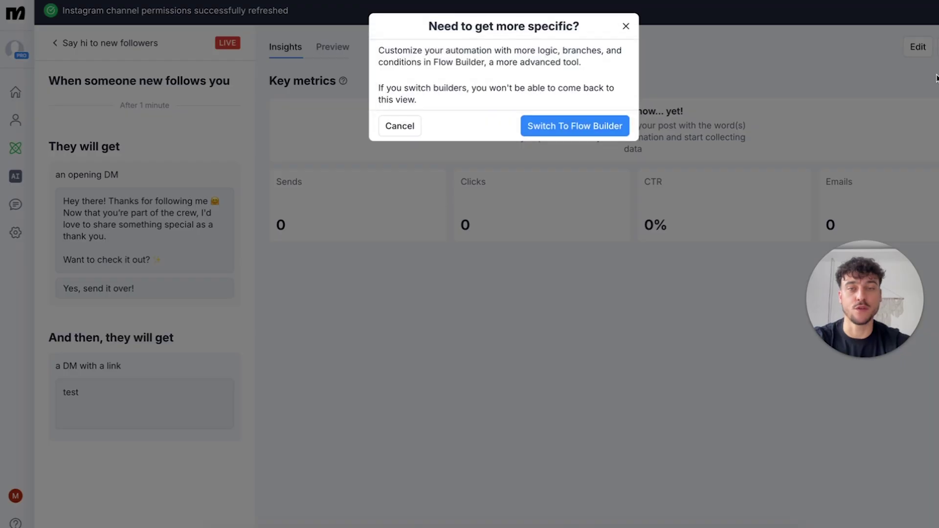
pyautogui.click(574, 128)
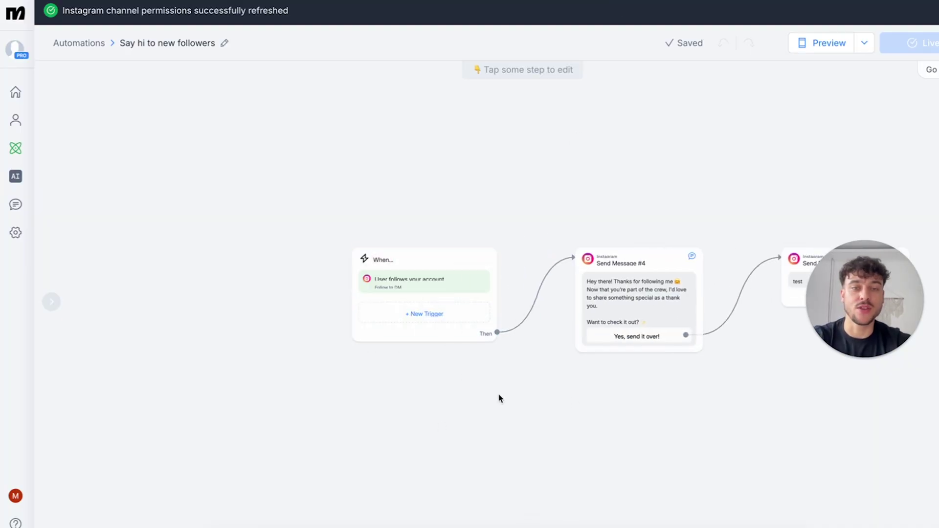
pyautogui.moveTo(505, 396); pyautogui.dragTo(395, 339)
pyautogui.click(339, 221)
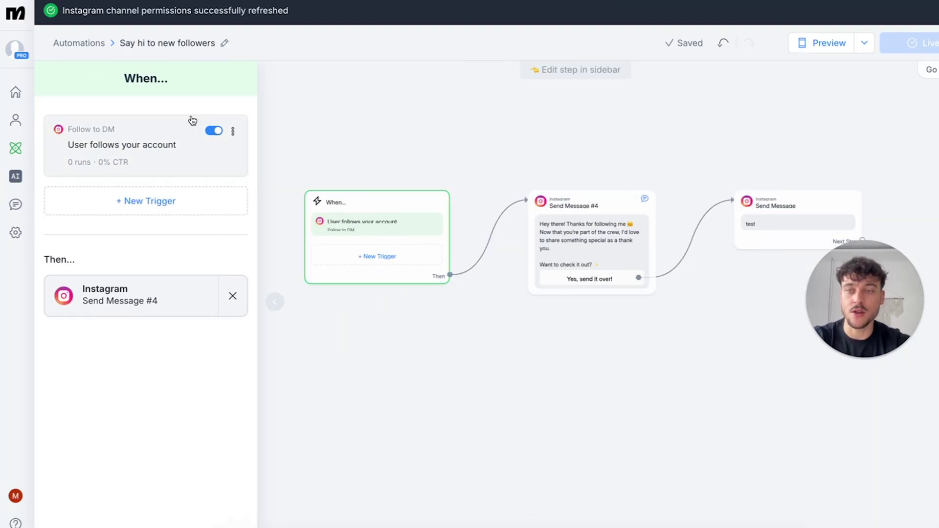
pyautogui.click(218, 131)
pyautogui.click(577, 161)
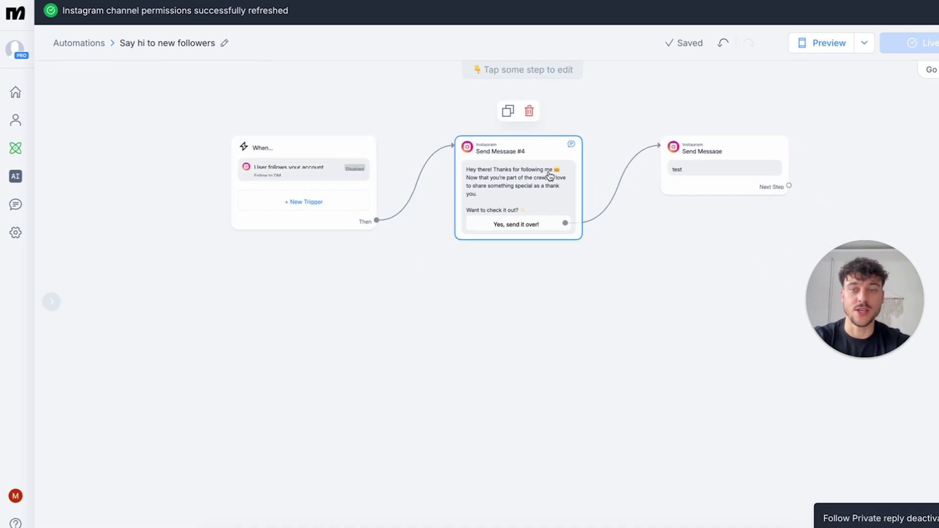
# - Delete both Send Message steps from the flow
pyautogui.click(531, 112)
pyautogui.click(629, 71)
pyautogui.click(734, 113)
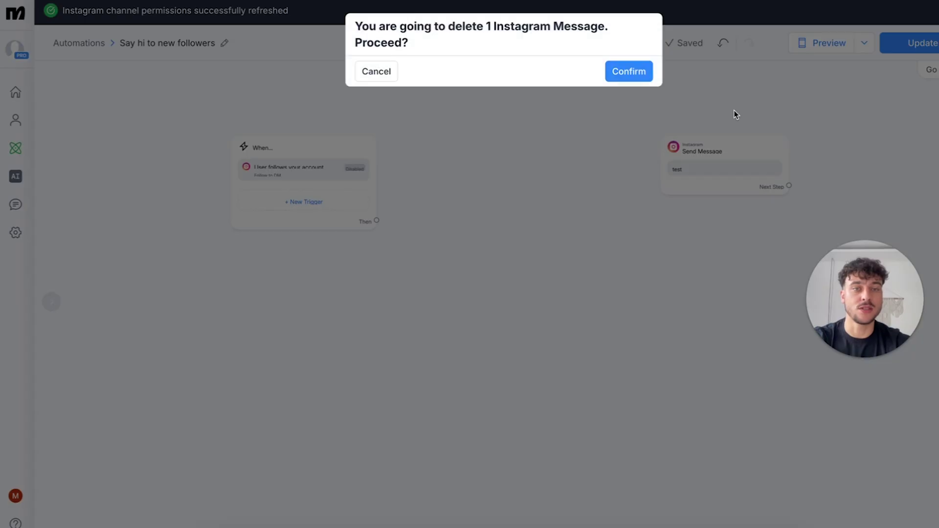
pyautogui.click(613, 73)
pyautogui.moveTo(302, 304); pyautogui.dragTo(301, 332)
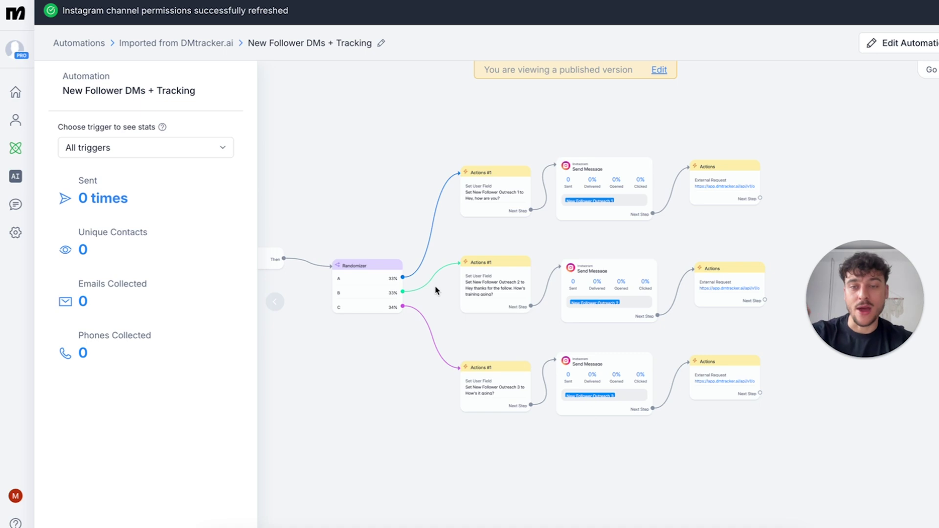
# - Put the imported New Follower DMs + Tracking flow in edit mode and select the Randomizer
pyautogui.moveTo(437, 291)
pyautogui.mouseDown()
pyautogui.moveTo(711, 230)
pyautogui.moveTo(611, 262)
pyautogui.moveTo(439, 250)
pyautogui.moveTo(427, 325)
pyautogui.moveTo(438, 277)
pyautogui.mouseUp()
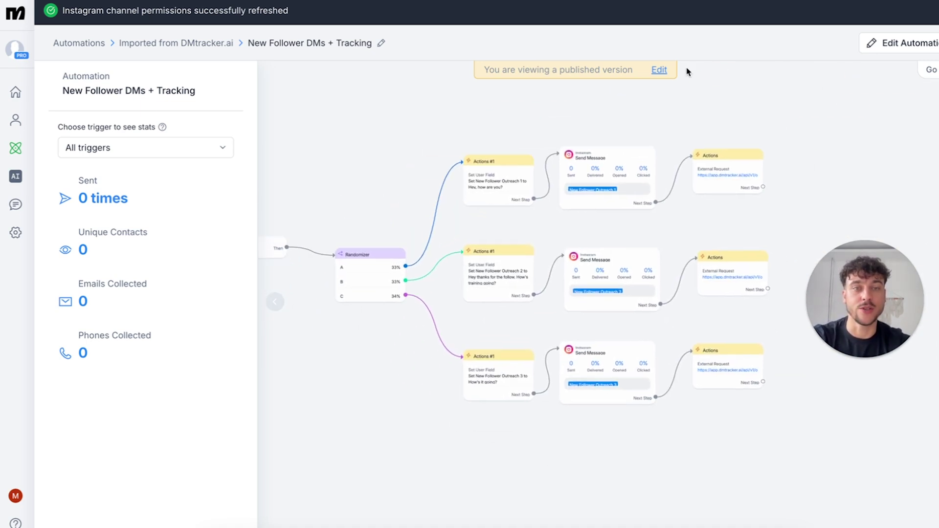
pyautogui.click(659, 71)
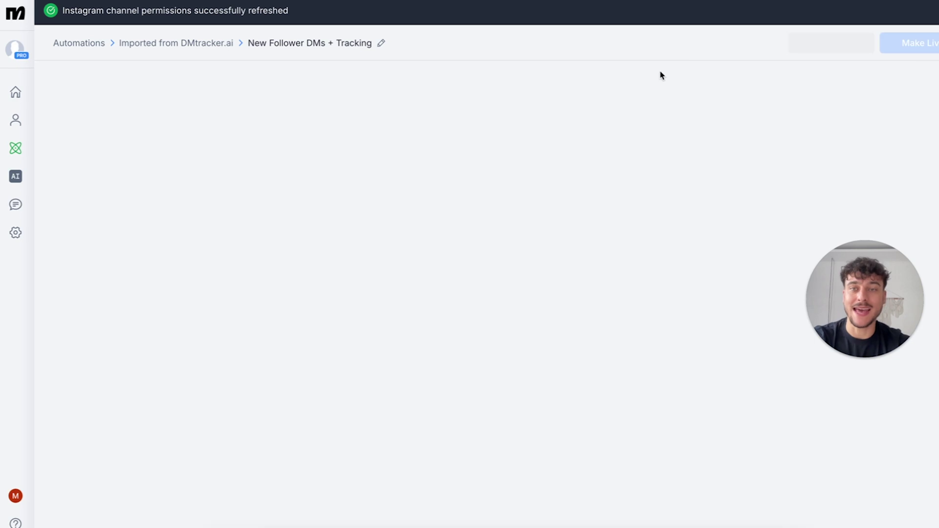
pyautogui.hscroll(5, 389, 304)
pyautogui.scroll(-2, 389, 304)
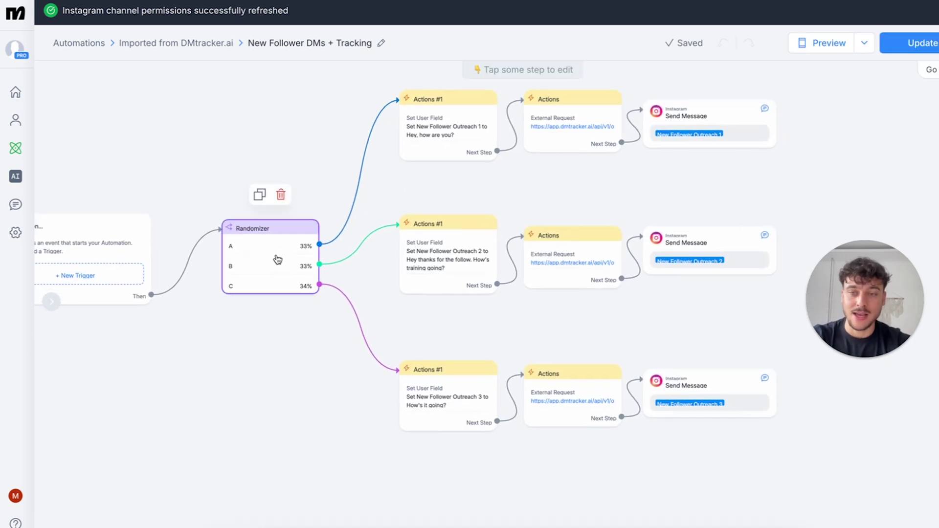
pyautogui.click(278, 259)
# - Add all nine field, request and message steps of the three branches to the selection
pyautogui.hscroll(2, 459, 384)
pyautogui.scroll(1, 460, 383)
pyautogui.keyDown('shift'); pyautogui.click(515, 150); pyautogui.keyUp('shift')
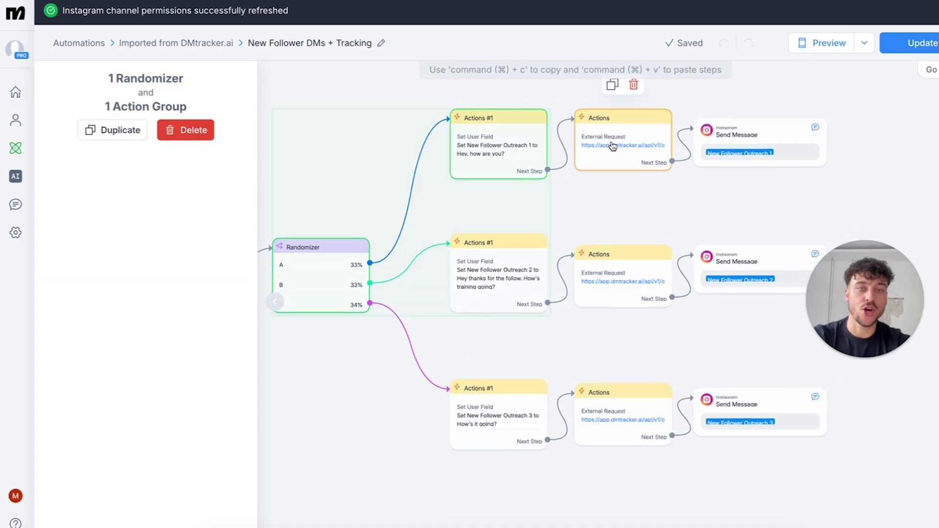
pyautogui.keyDown('shift'); pyautogui.click(616, 147); pyautogui.keyUp('shift')
pyautogui.keyDown('shift'); pyautogui.click(729, 138); pyautogui.keyUp('shift')
pyautogui.keyDown('shift'); pyautogui.click(522, 267); pyautogui.keyUp('shift')
pyautogui.keyDown('shift'); pyautogui.click(624, 272); pyautogui.keyUp('shift')
pyautogui.keyDown('shift'); pyautogui.click(736, 277); pyautogui.keyUp('shift')
pyautogui.keyDown('shift'); pyautogui.click(746, 426); pyautogui.keyUp('shift')
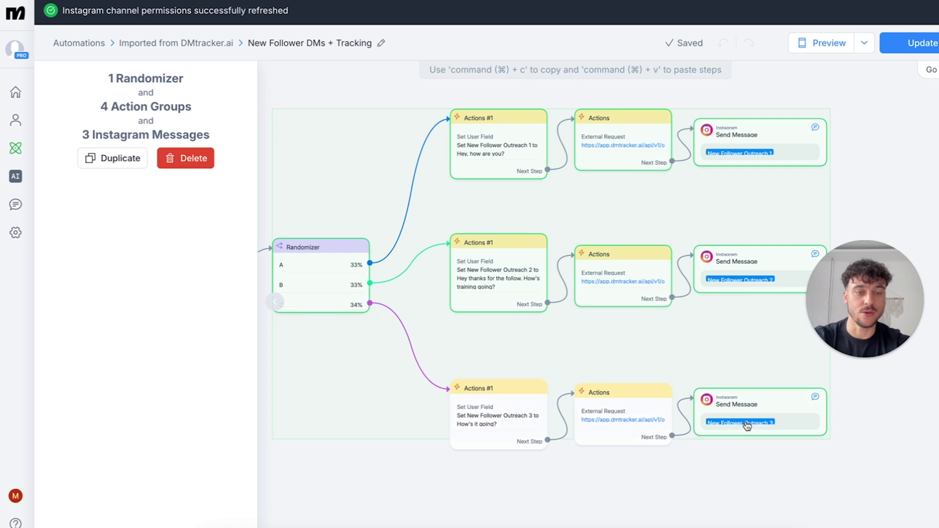
pyautogui.keyDown('shift'); pyautogui.click(635, 419); pyautogui.keyUp('shift')
pyautogui.keyDown('shift'); pyautogui.click(500, 417); pyautogui.keyUp('shift')
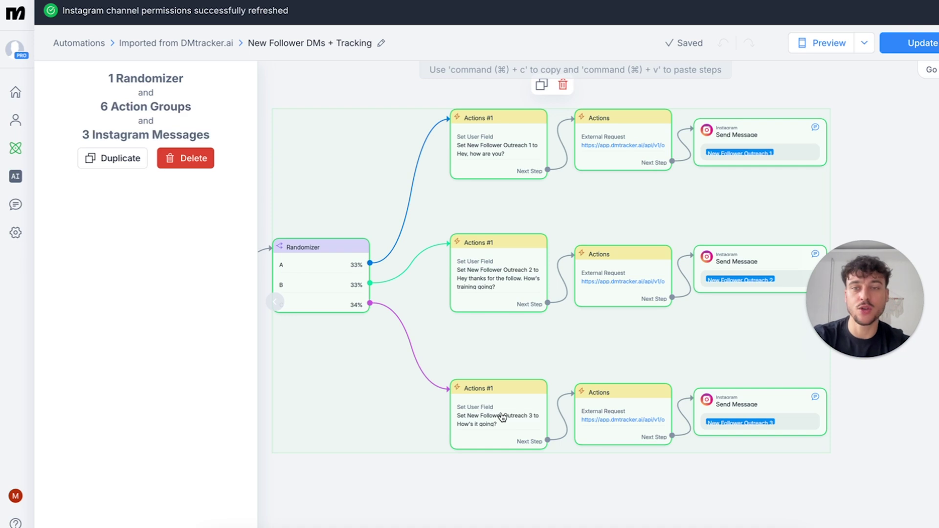
pyautogui.click(16, 154)
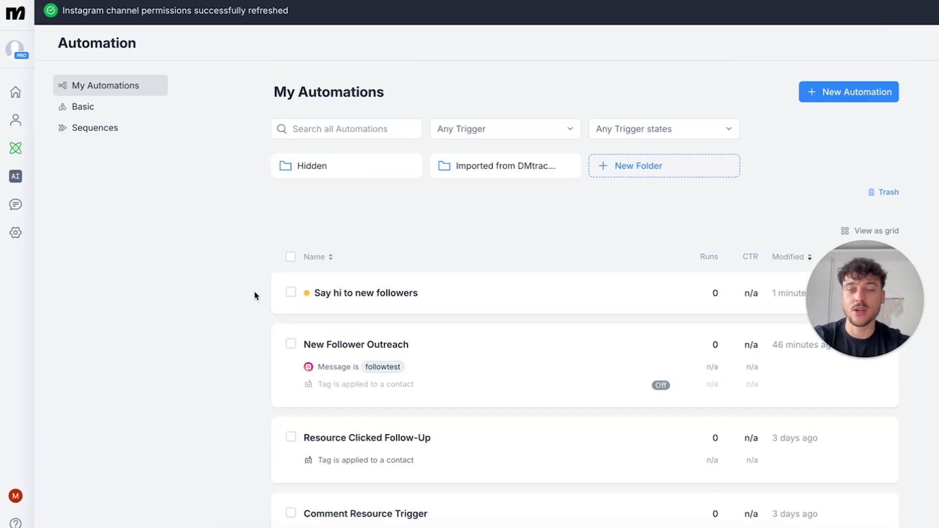
# - Paste the copied Randomizer and branches into the Say hi to new followers flow
pyautogui.click(533, 285)
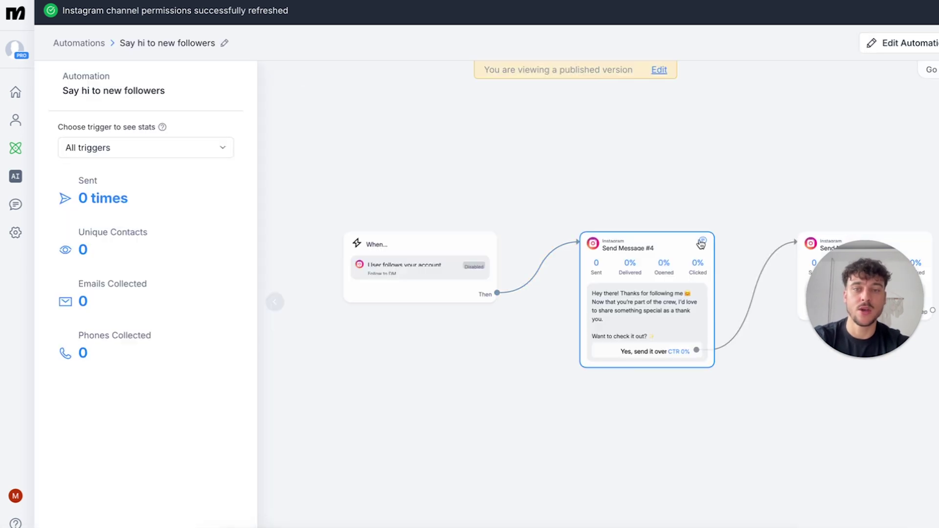
pyautogui.click(659, 70)
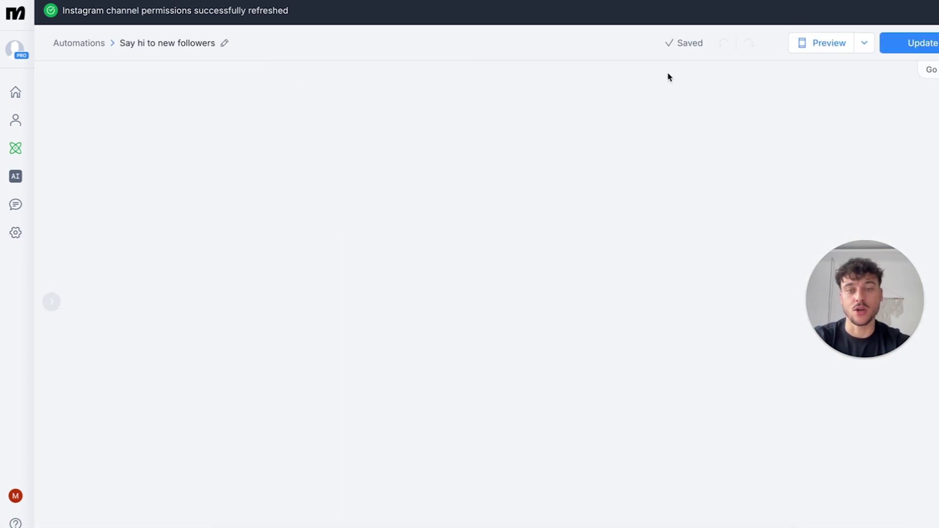
pyautogui.hscroll(5, 526, 286)
pyautogui.scroll(-5, 526, 286)
pyautogui.hscroll(4, 527, 286)
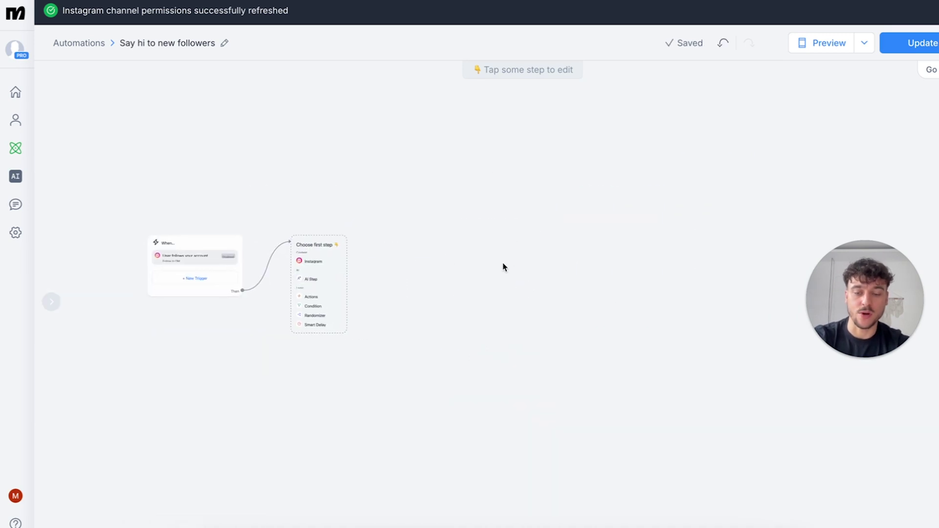
pyautogui.press('super+v')
# - Position the pasted group and connect the trigger's Then output to the Randomizer
pyautogui.moveTo(562, 417); pyautogui.dragTo(380, 260)
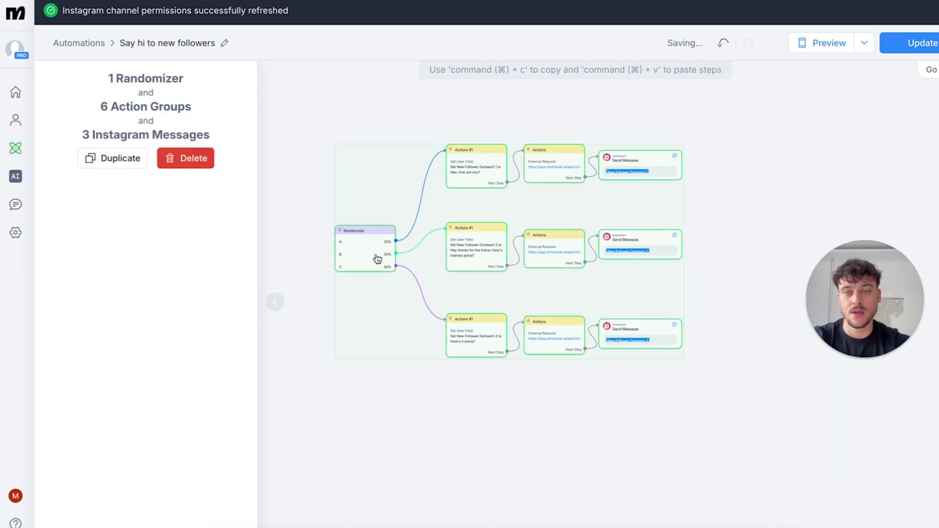
pyautogui.hscroll(-5, 377, 258)
pyautogui.moveTo(593, 277); pyautogui.dragTo(549, 298)
pyautogui.scroll(5, 402, 277)
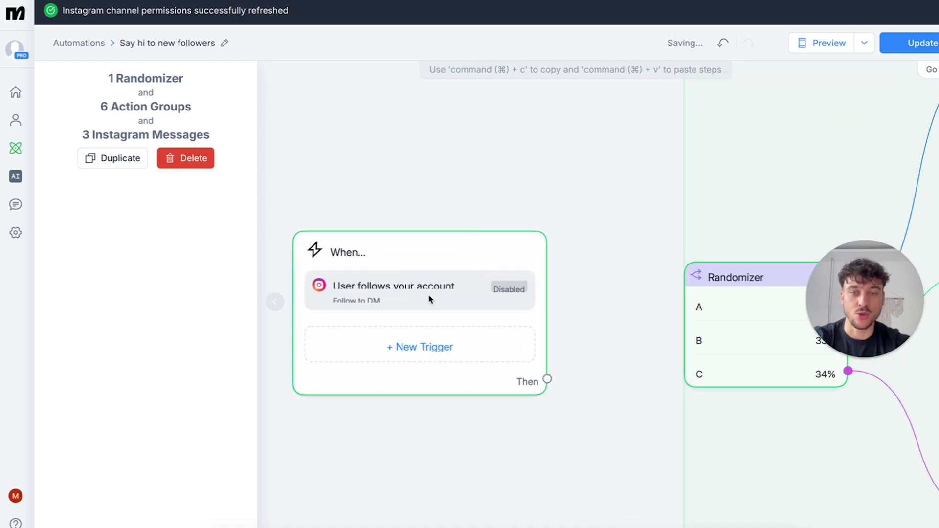
pyautogui.scroll(-5, 507, 300)
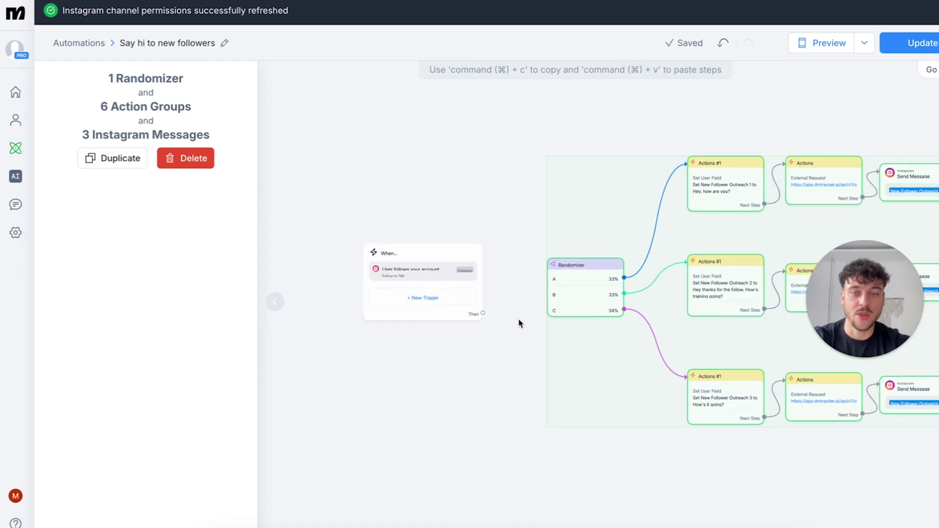
pyautogui.click(517, 321)
pyautogui.click(483, 314)
pyautogui.click(549, 294)
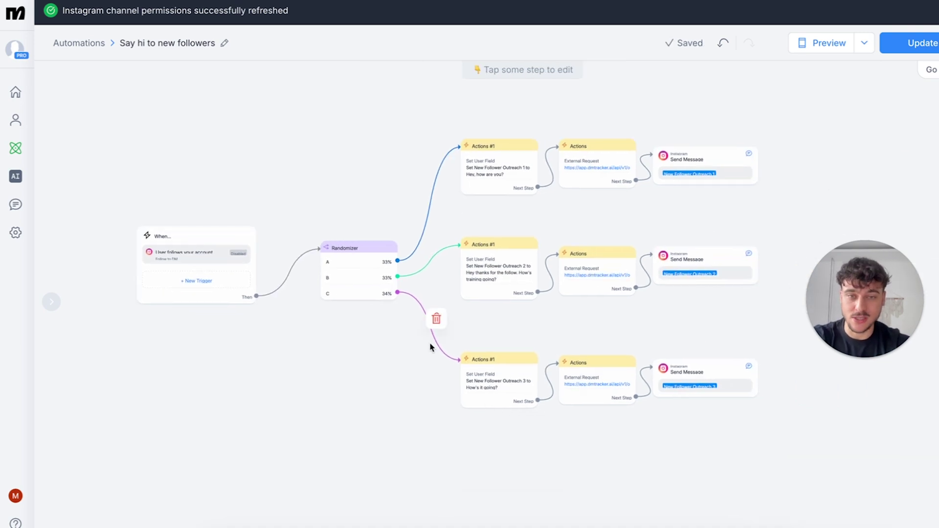
# - Pan across the flow to review each branch's Set User Field, External Request and Send Message
pyautogui.scroll(3, 430, 347)
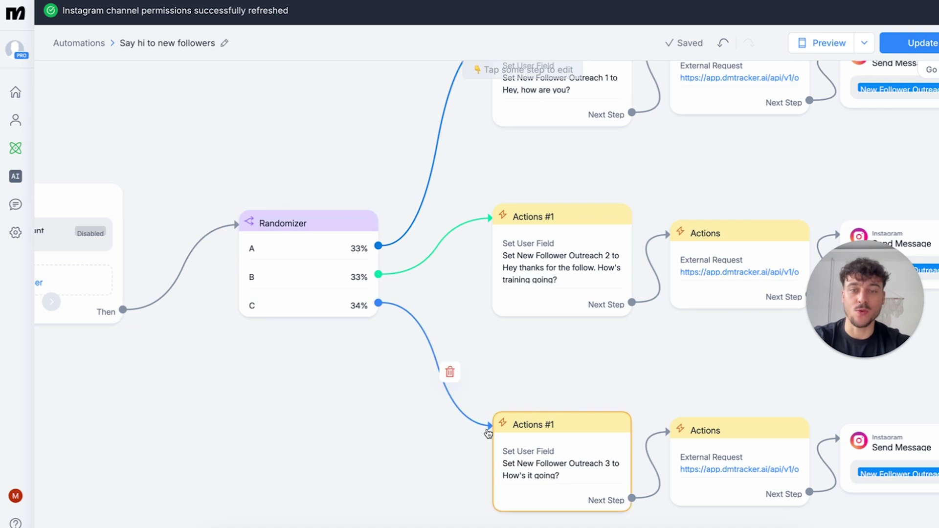
pyautogui.hscroll(-3, 264, 411)
pyautogui.hscroll(5, 303, 297)
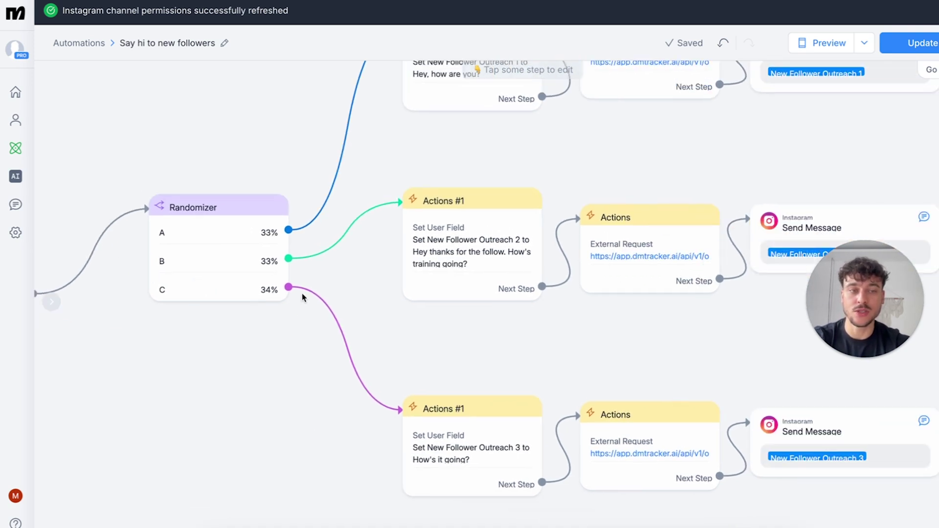
pyautogui.scroll(2, 303, 297)
pyautogui.hscroll(2, 303, 297)
# - Inspect the Actions step's request to DM Tracker, close it, and view all three branches
pyautogui.click(521, 312)
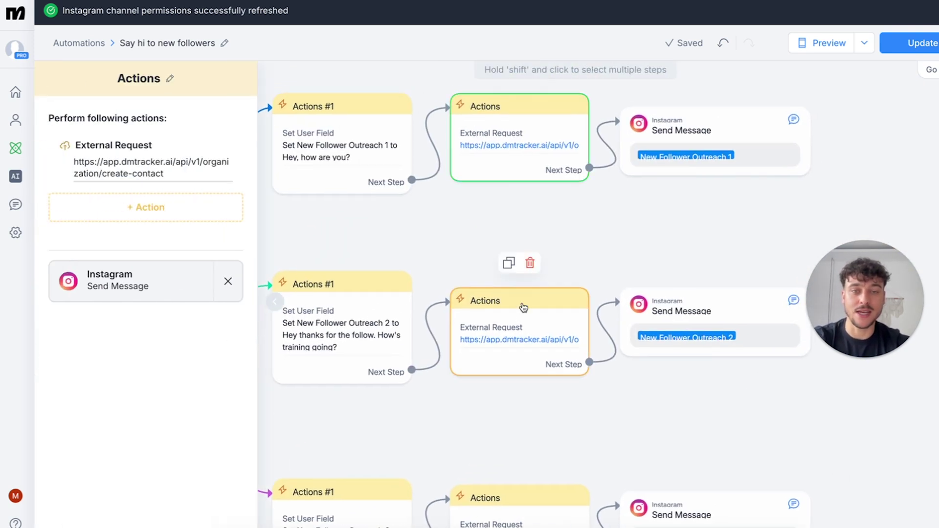
pyautogui.click(645, 216)
pyautogui.hscroll(4, 645, 216)
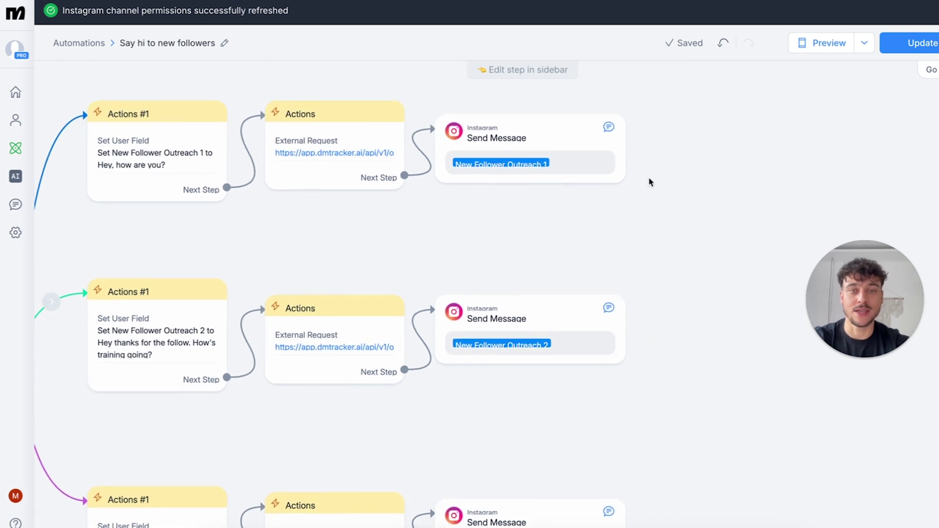
pyautogui.scroll(-4, 576, 236)
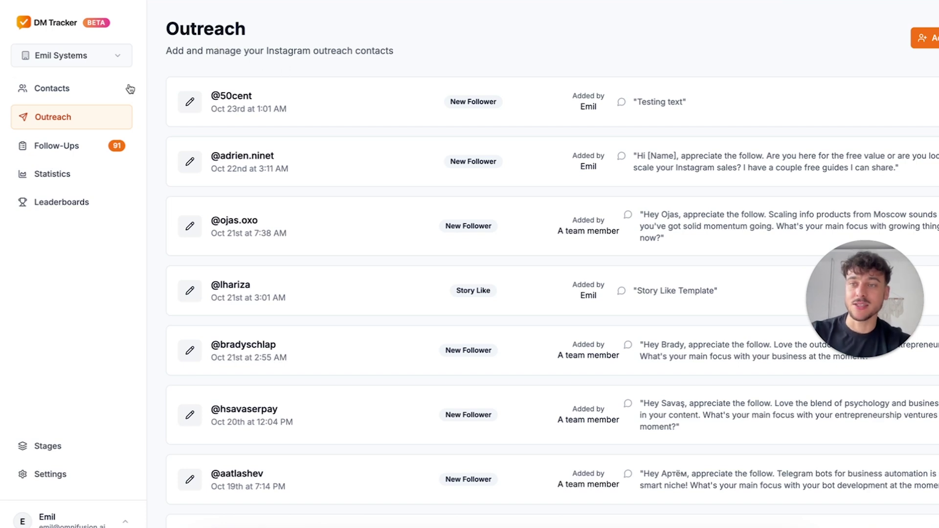
pyautogui.click(88, 90)
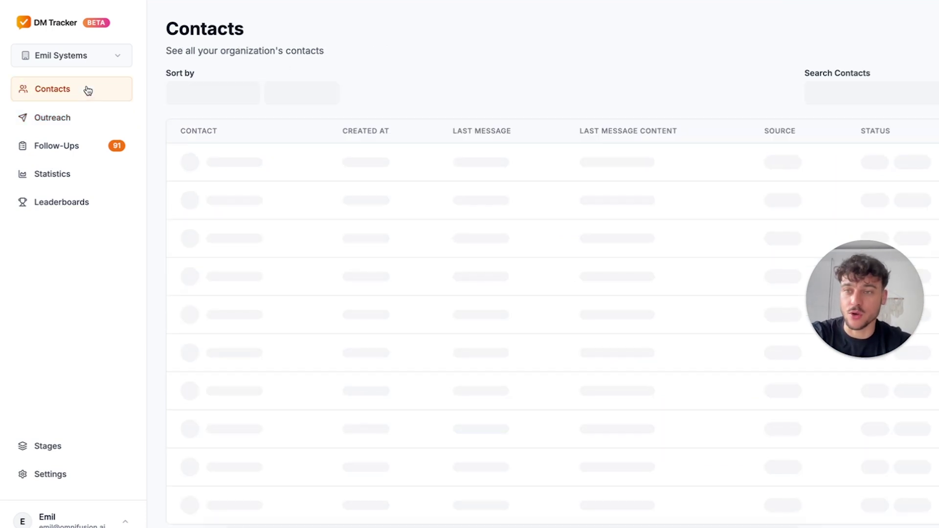
pyautogui.click(71, 118)
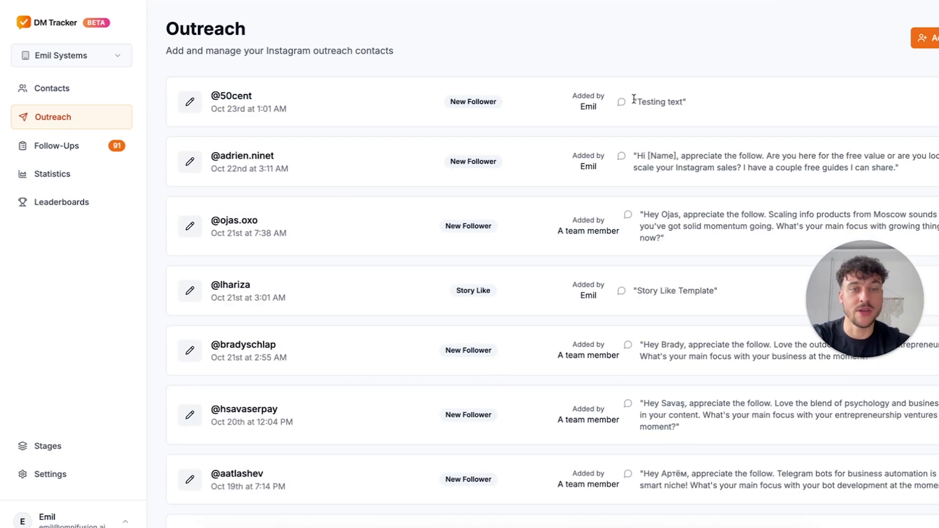
pyautogui.moveTo(564, 102); pyautogui.dragTo(607, 109)
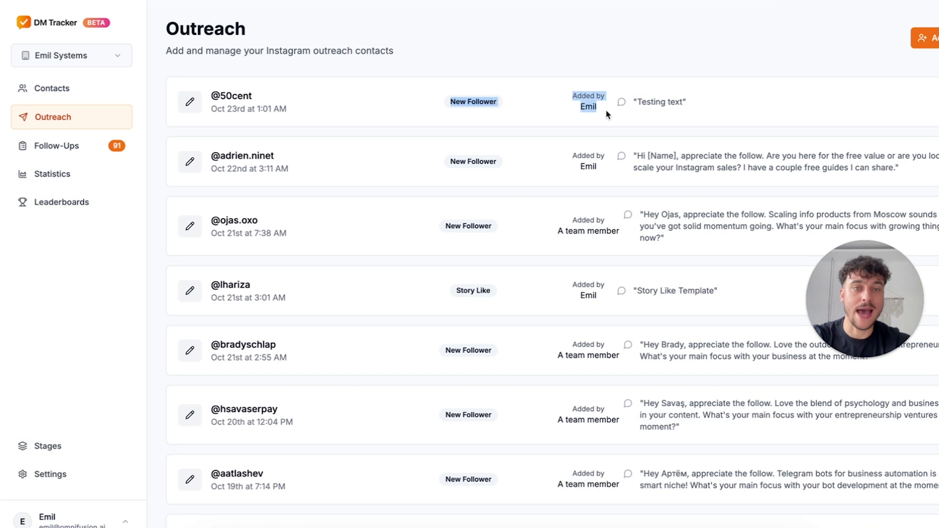
pyautogui.click(711, 106)
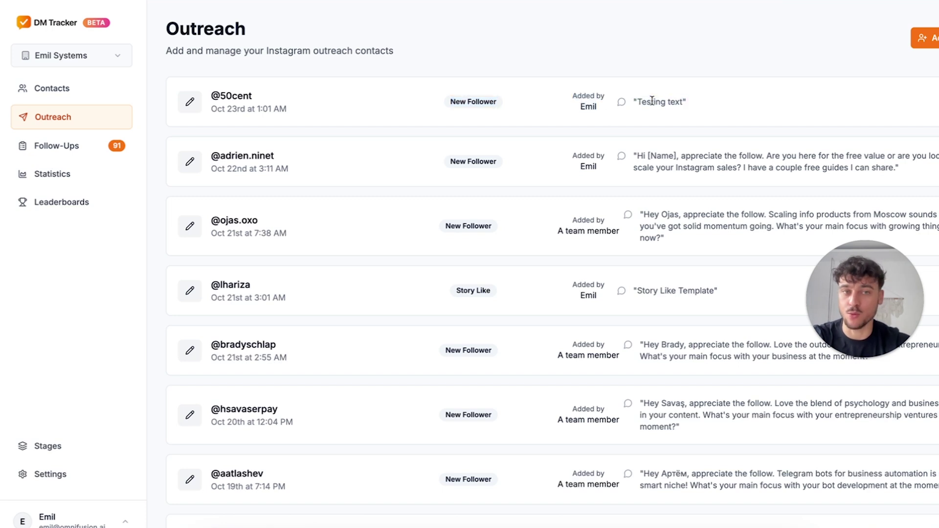
# - Open Follow-Ups, then Statistics, and scroll through charts showing 101 sent, 38 replies, 37.62% reply rate
pyautogui.click(61, 149)
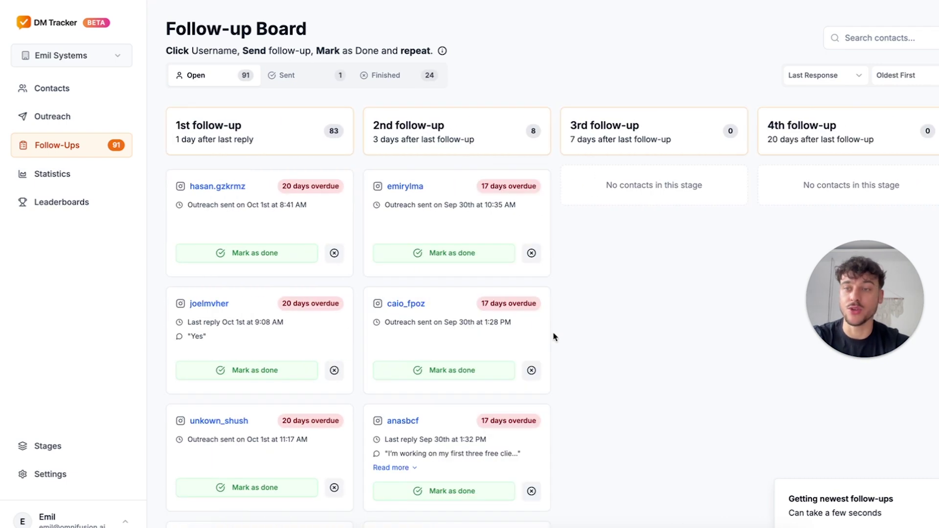
pyautogui.click(88, 171)
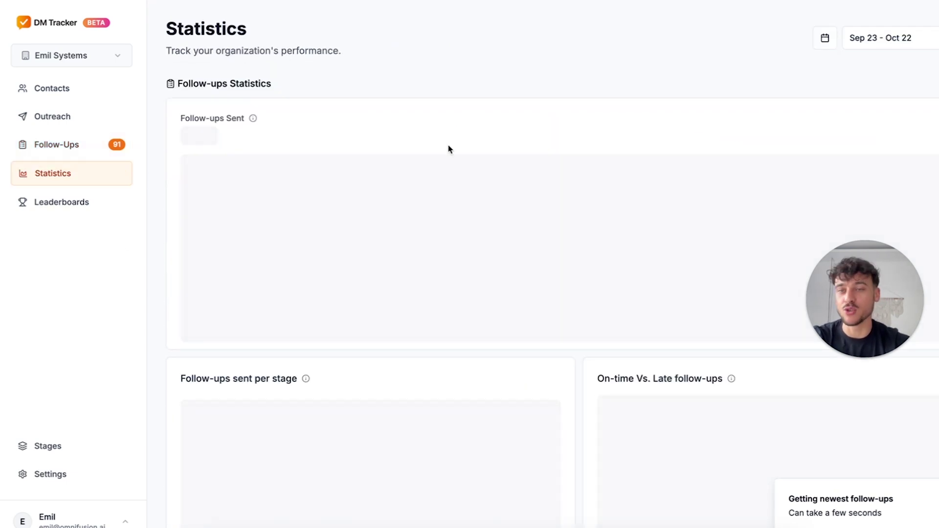
pyautogui.scroll(-10, 460, 145)
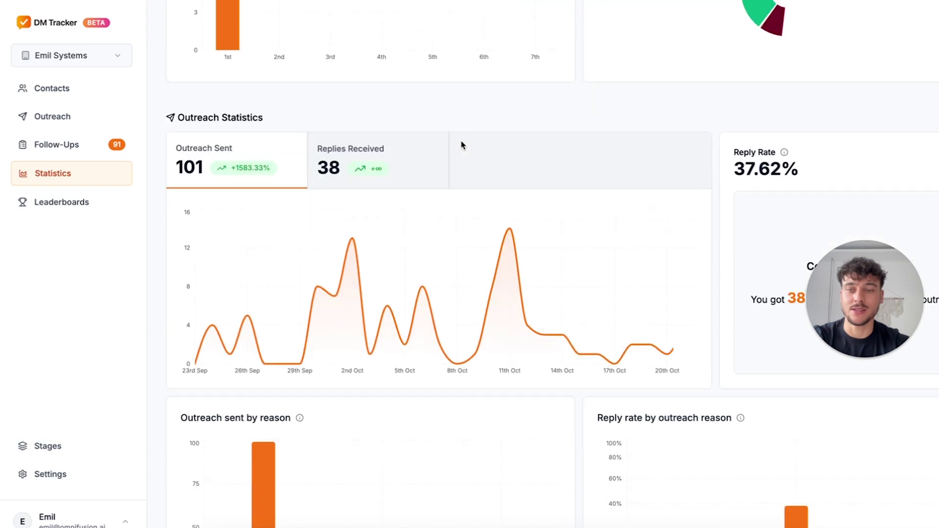
pyautogui.scroll(-1, 461, 145)
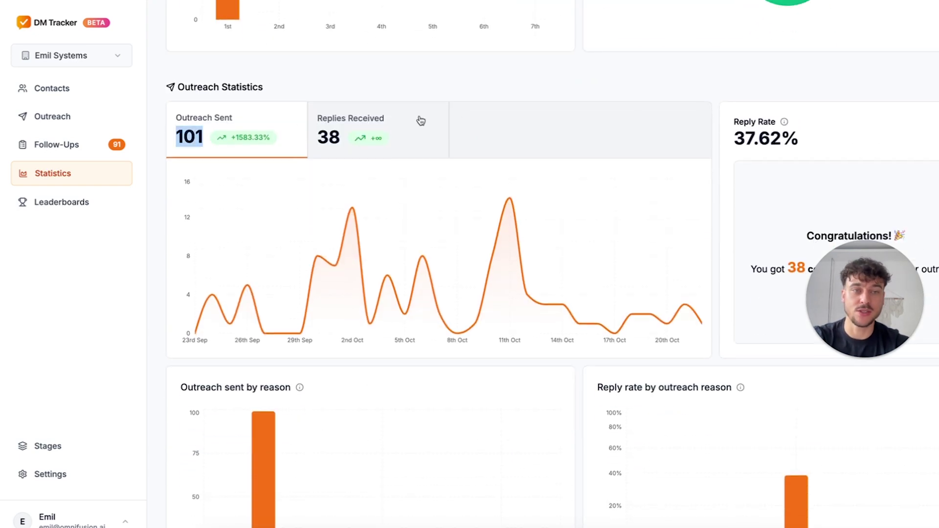
pyautogui.moveTo(757, 141); pyautogui.dragTo(828, 145)
pyautogui.click(828, 145)
pyautogui.scroll(-4, 828, 145)
pyautogui.moveTo(265, 337)
pyautogui.scroll(-3, 252, 345)
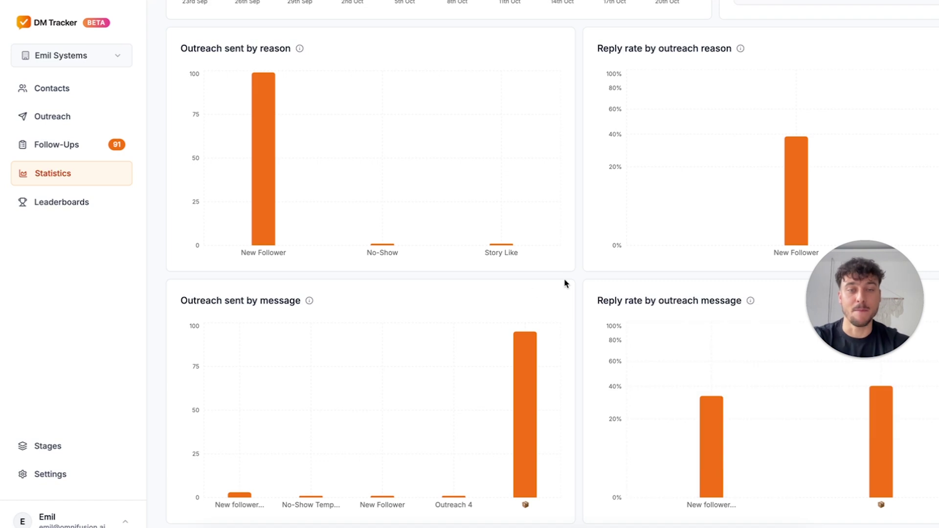
pyautogui.scroll(10, 576, 277)
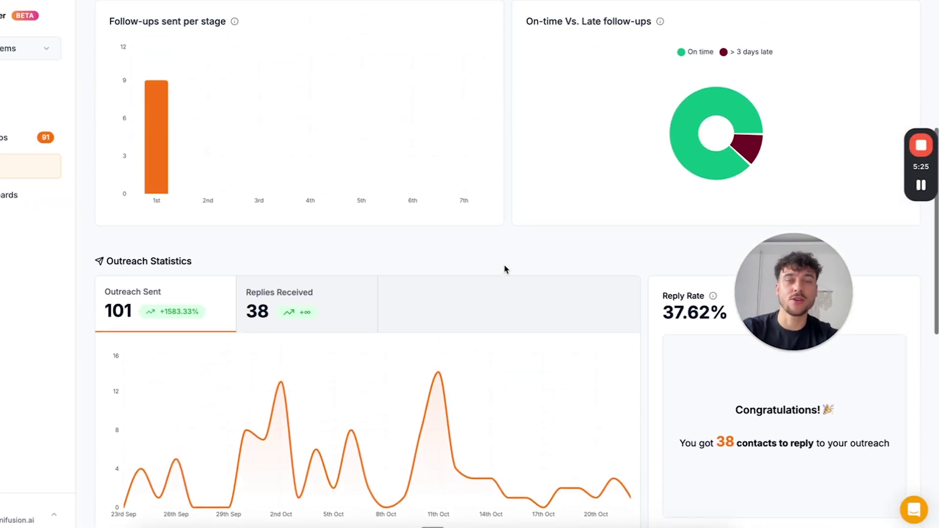
pyautogui.moveTo(793, 291); pyautogui.dragTo(481, 201)
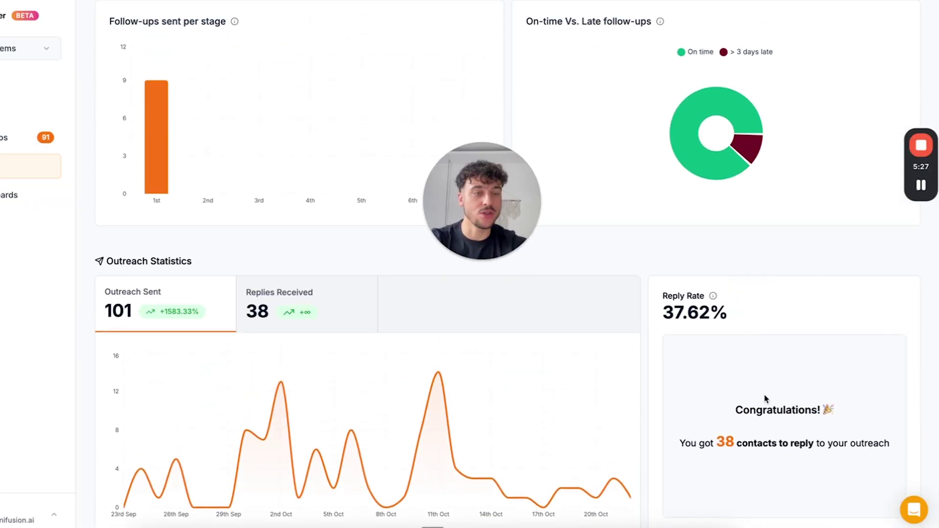
pyautogui.click(923, 513)
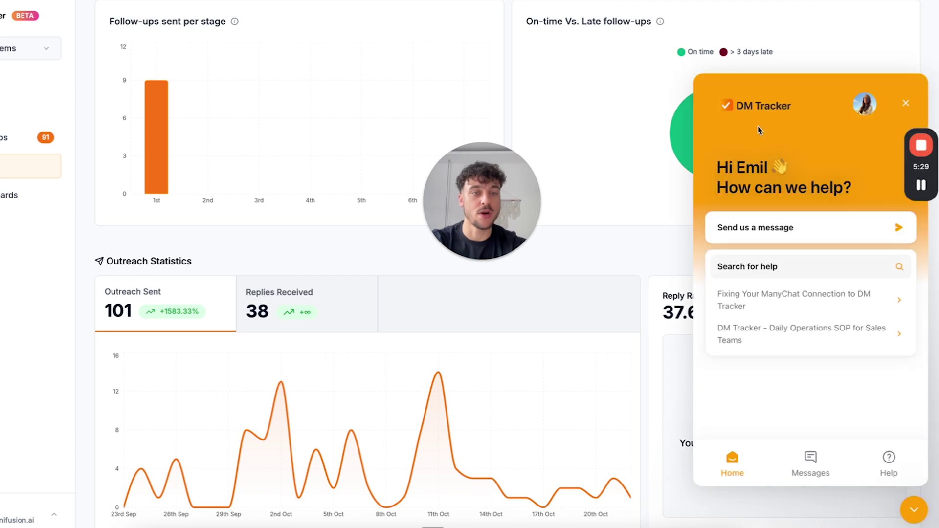
pyautogui.click(888, 462)
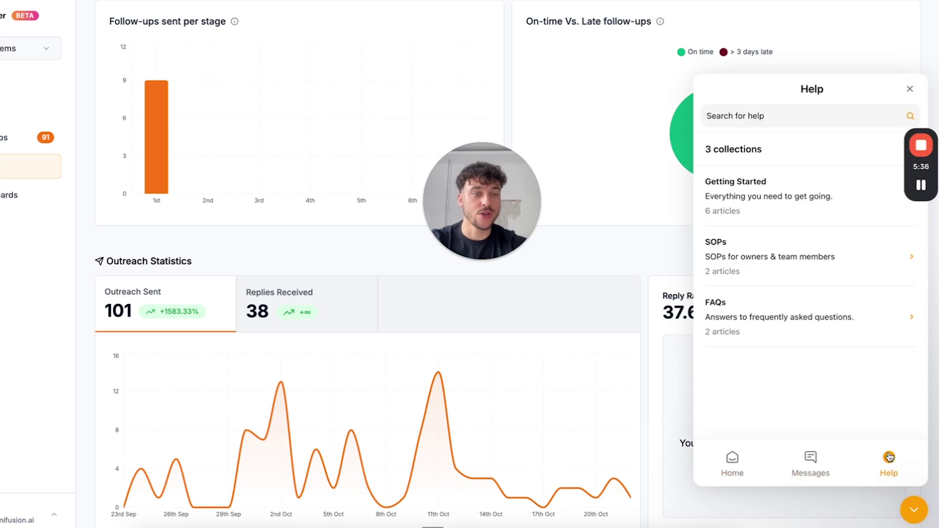
pyautogui.click(915, 511)
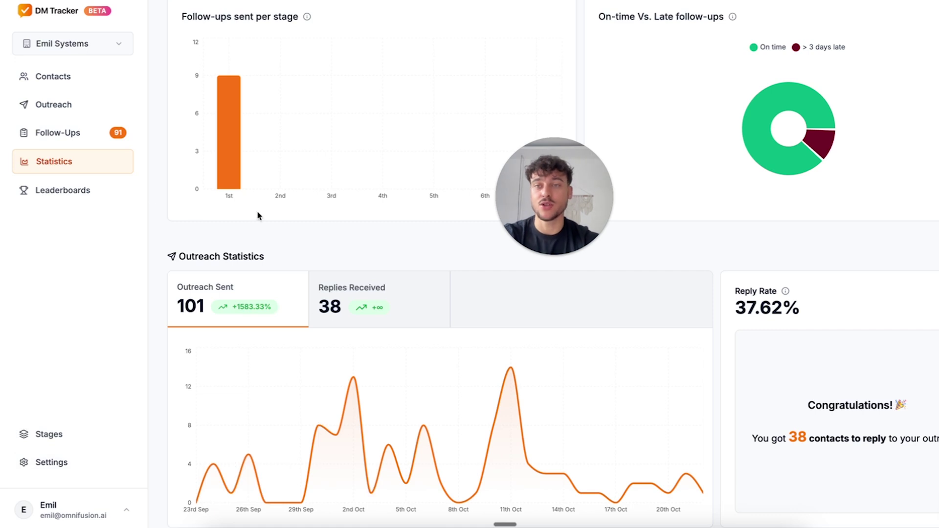
# - Open Settings > Connections to show Manychat Connected with its Authentication Token and Organization ID fields
pyautogui.click(57, 472)
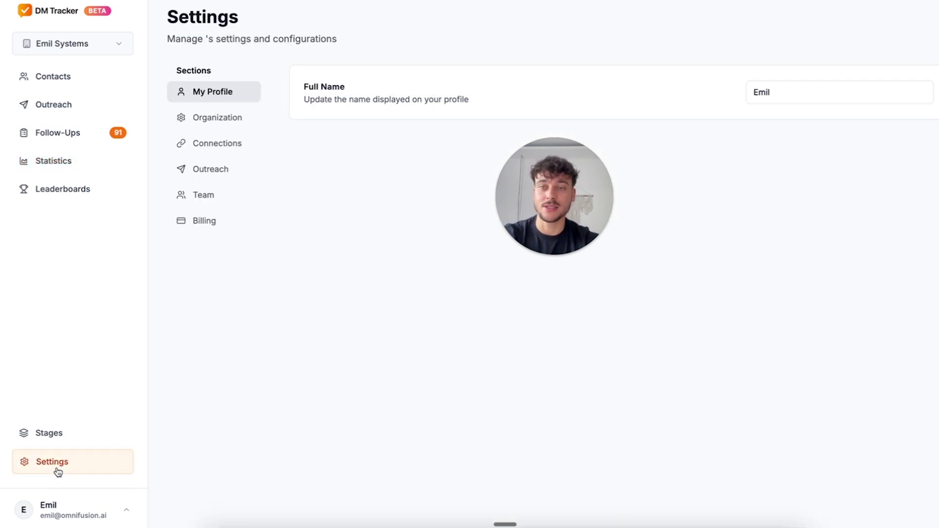
pyautogui.click(226, 141)
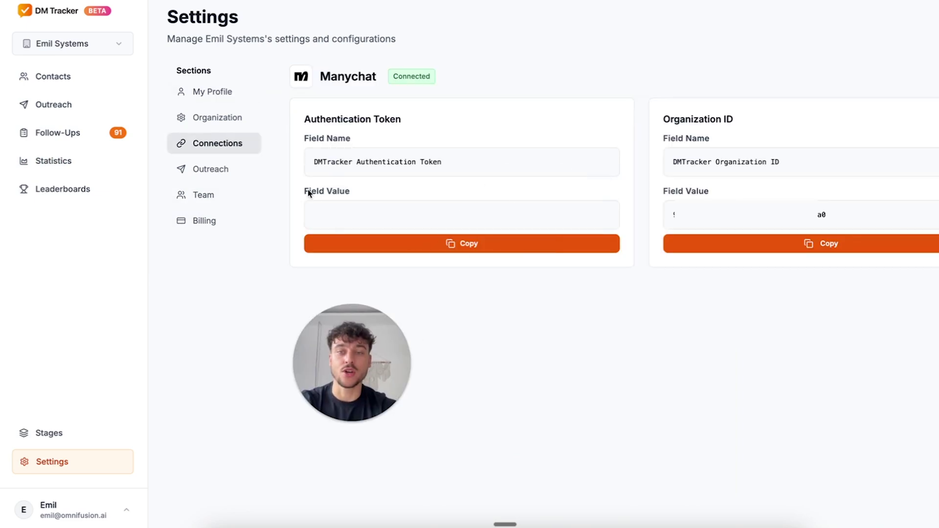
pyautogui.tripleClick(354, 161)
pyautogui.doubleClick(738, 160)
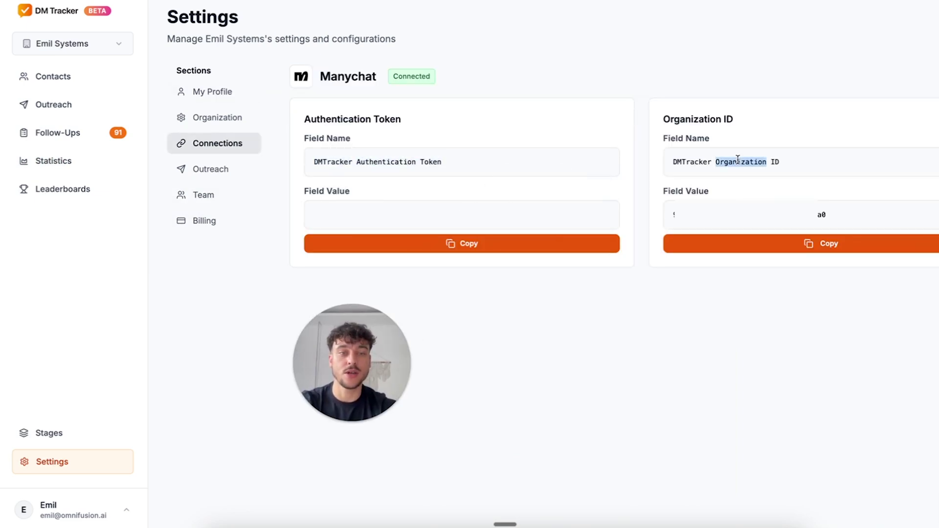
pyautogui.click(472, 187)
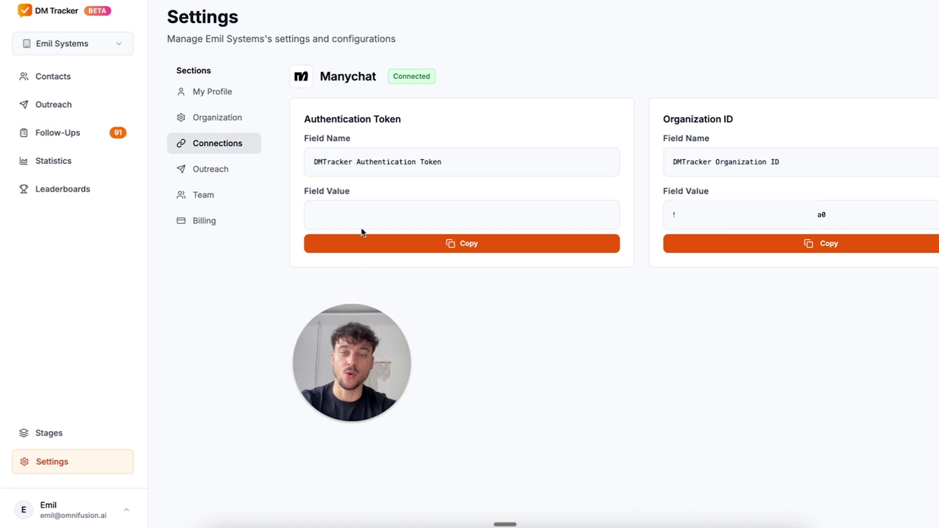
# - Copy the authentication token and open ManyChat's Bot Fields 'Imported from DMtracker.ai' folder
pyautogui.click(378, 246)
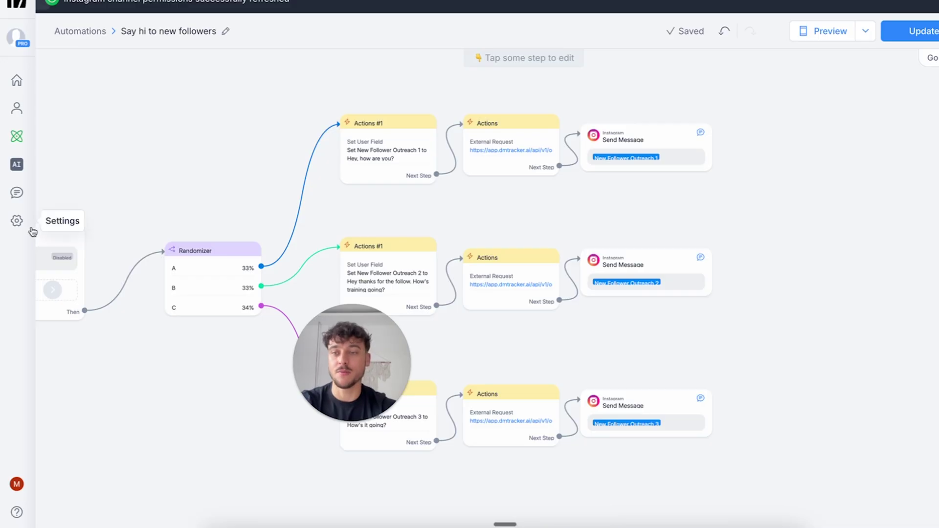
pyautogui.click(20, 223)
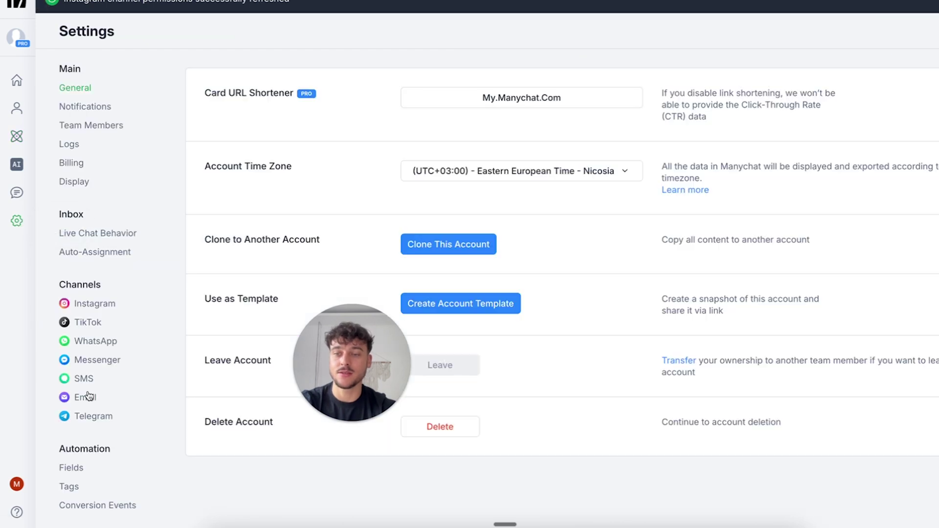
pyautogui.scroll(-3, 86, 399)
pyautogui.click(78, 407)
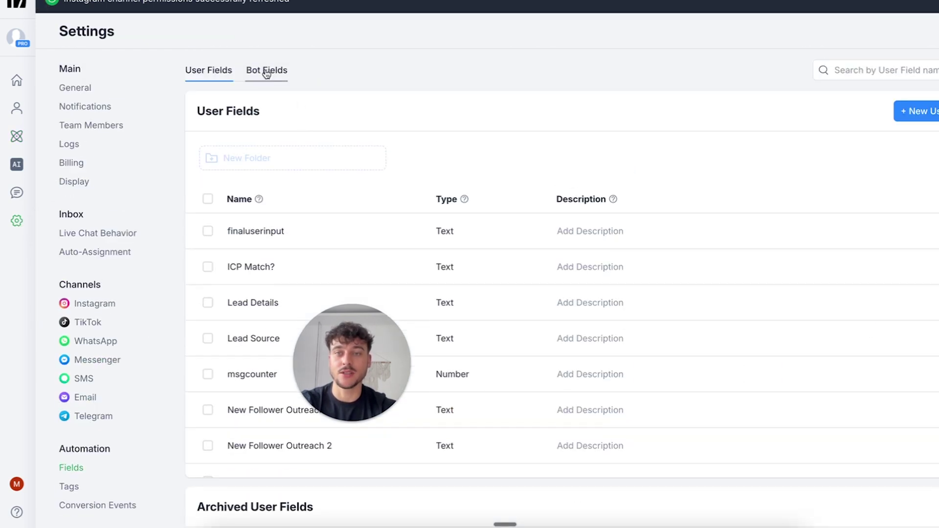
pyautogui.click(267, 74)
pyautogui.scroll(-2, 329, 105)
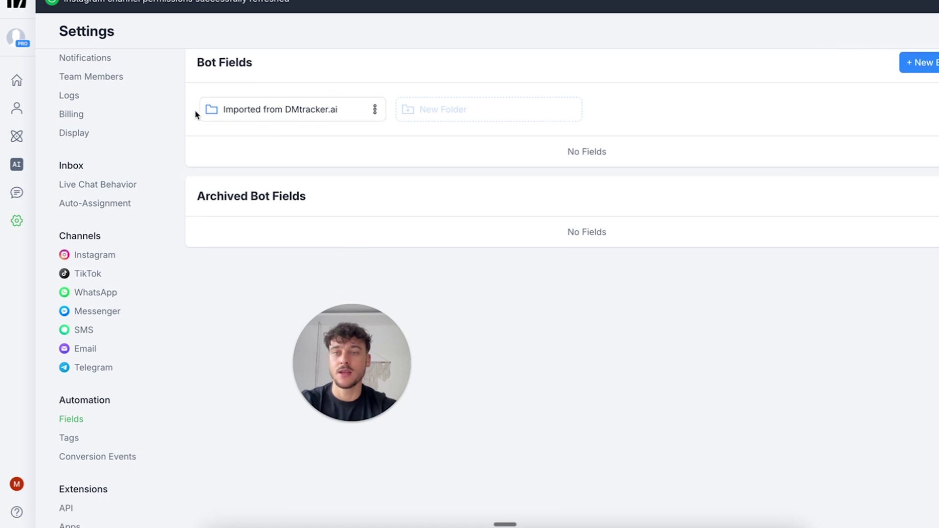
pyautogui.click(296, 112)
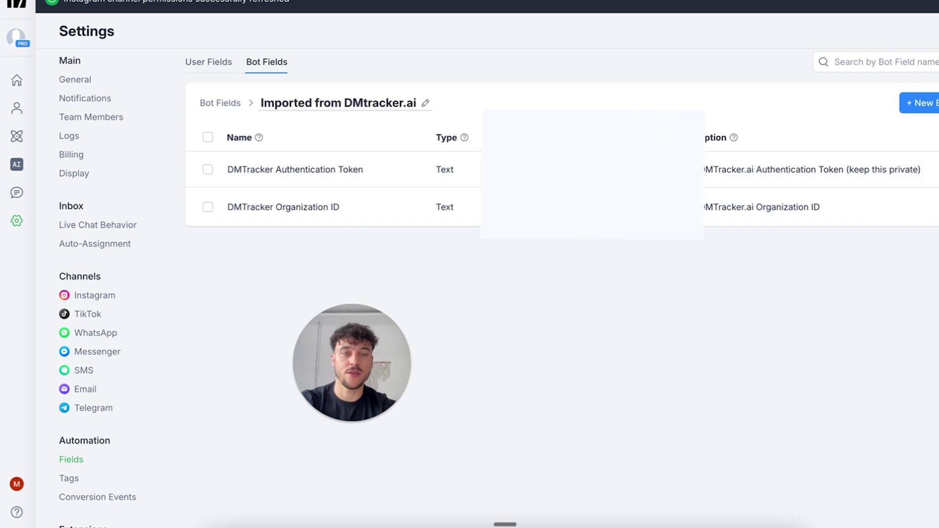
# - Copy the organization ID from DM Tracker into the DMTracker Organization ID bot field
pyautogui.press('super+Tab')
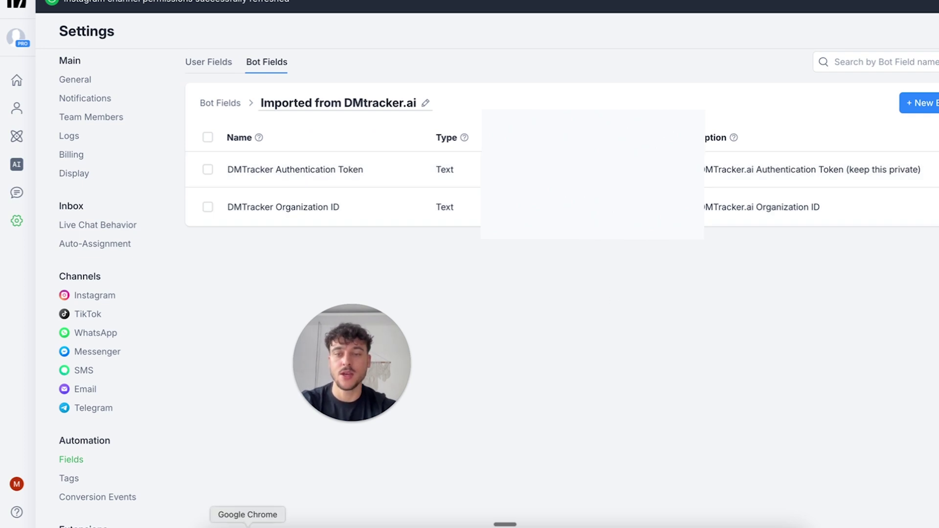
pyautogui.click(775, 247)
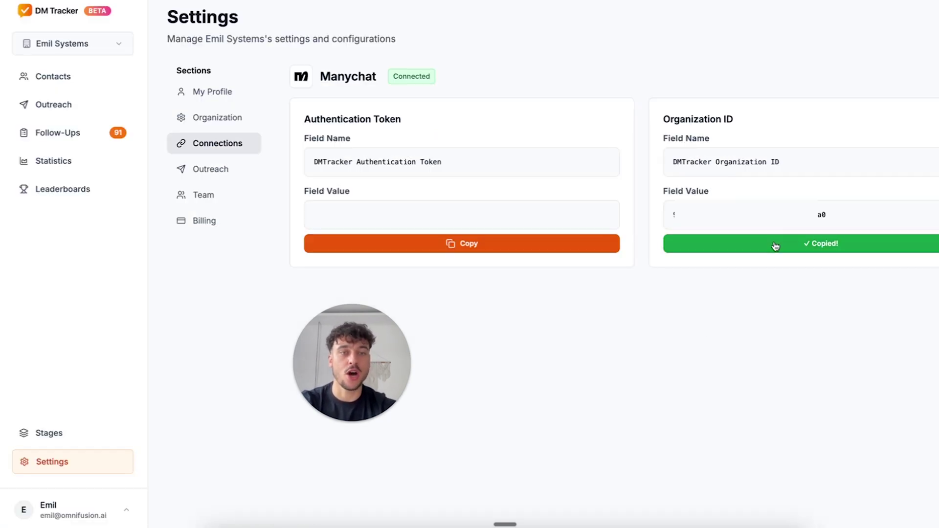
pyautogui.click(577, 522)
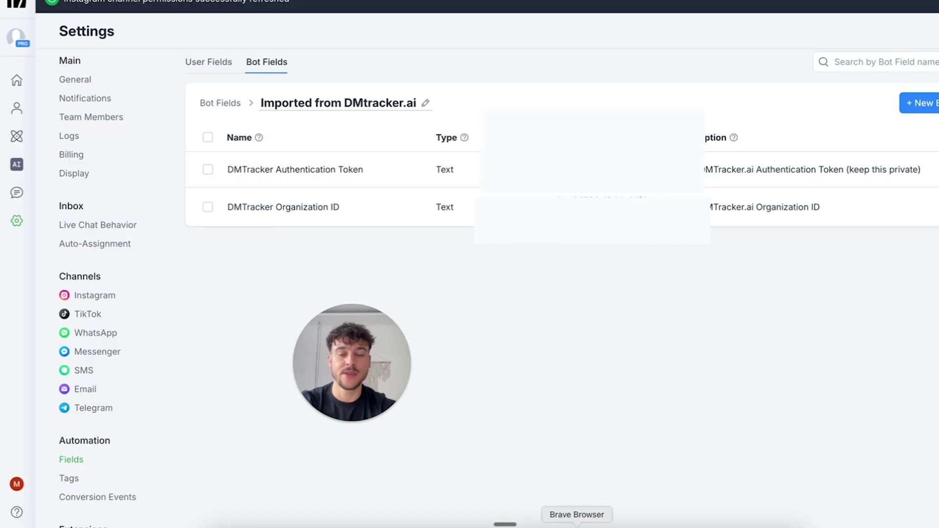
pyautogui.click(592, 207)
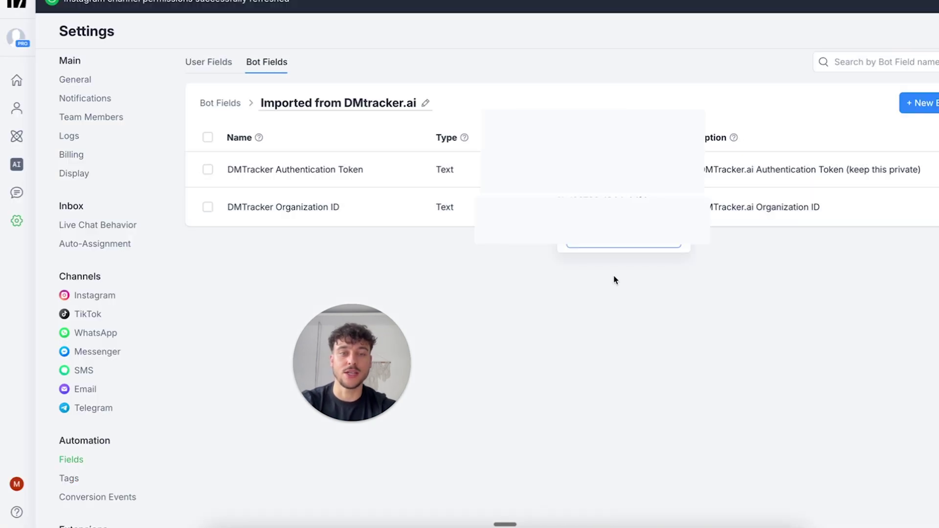
pyautogui.click(600, 340)
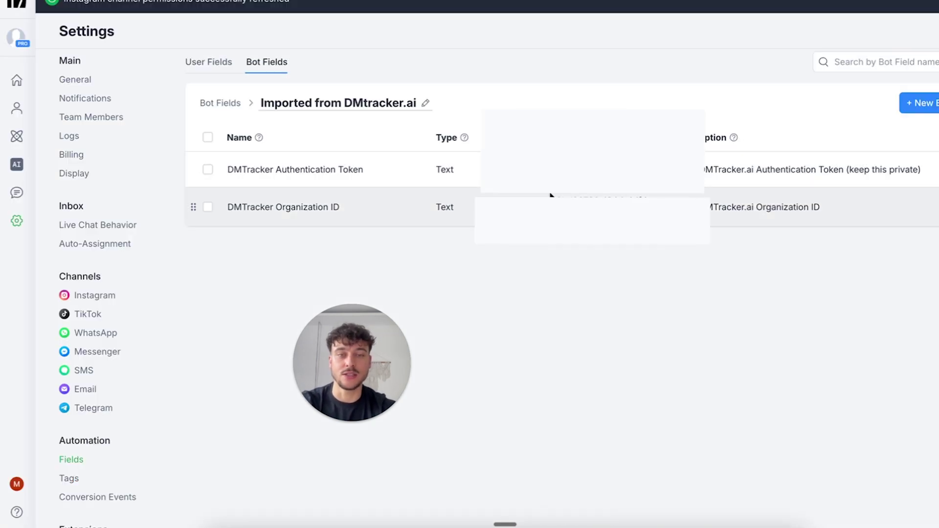
# - Rename Say hi to new followers to 'NEW FOLLOWER OUTREACH + TRACKING' and enter edit mode
pyautogui.click(17, 137)
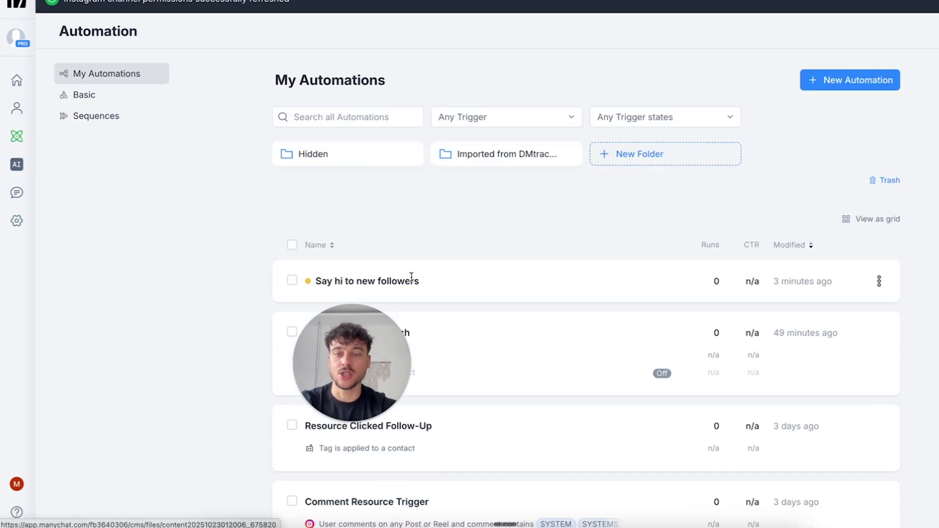
pyautogui.click(367, 281)
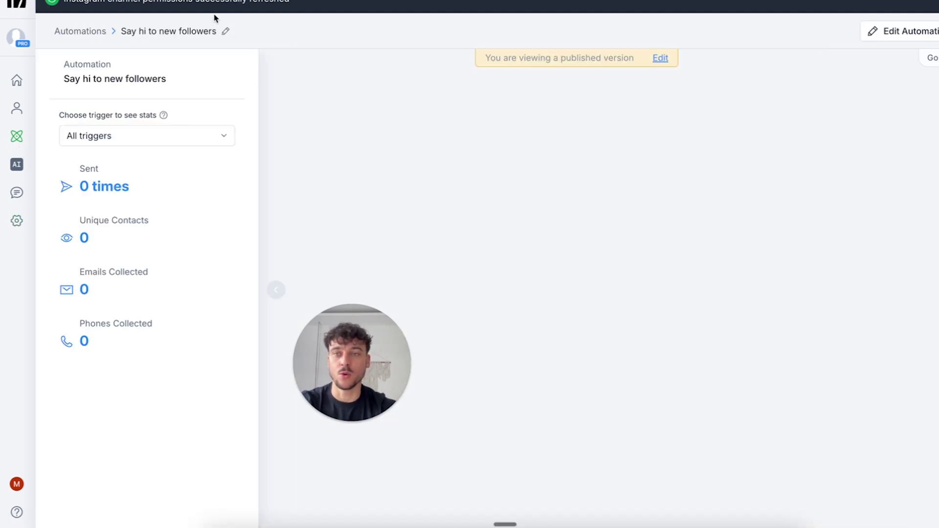
pyautogui.write('NEW FO')
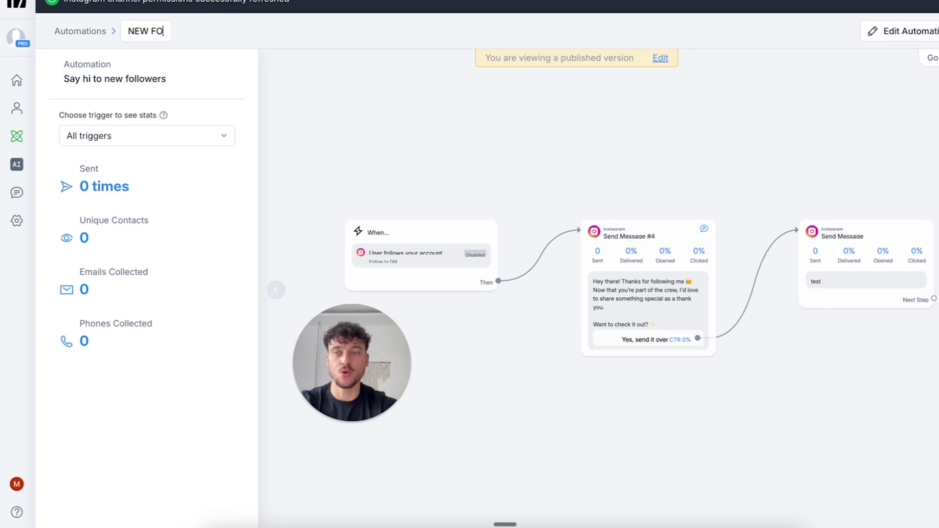
pyautogui.write('LLOWER OUTREACH')
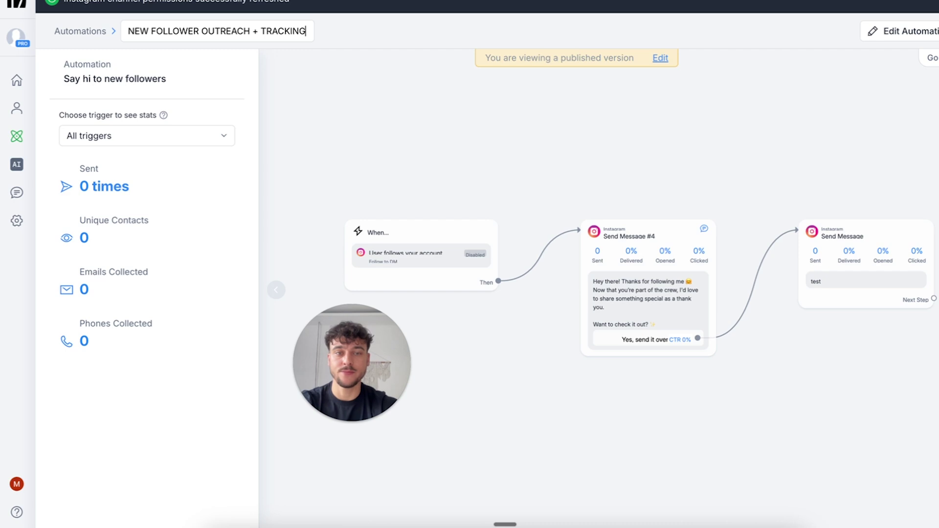
pyautogui.write(' + TRACKING')
pyautogui.press('Return')
pyautogui.click(660, 58)
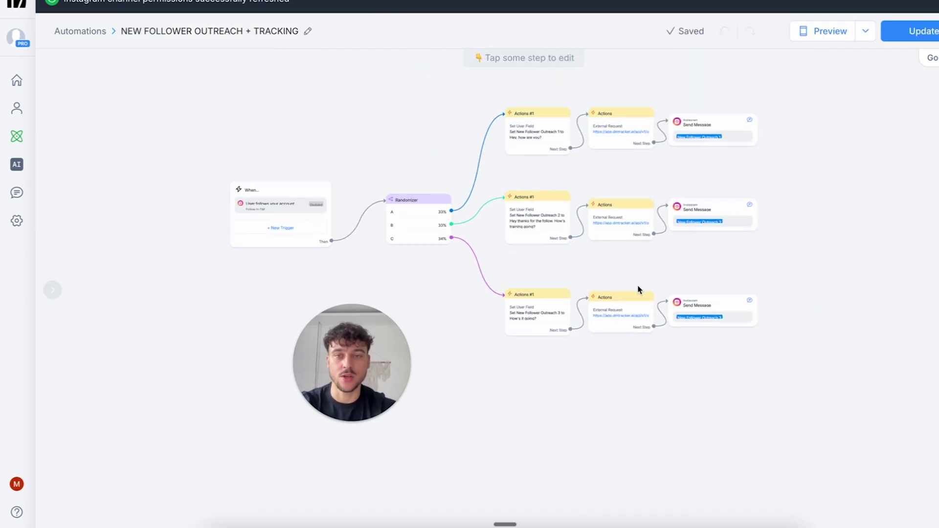
pyautogui.scroll(5, 571, 231)
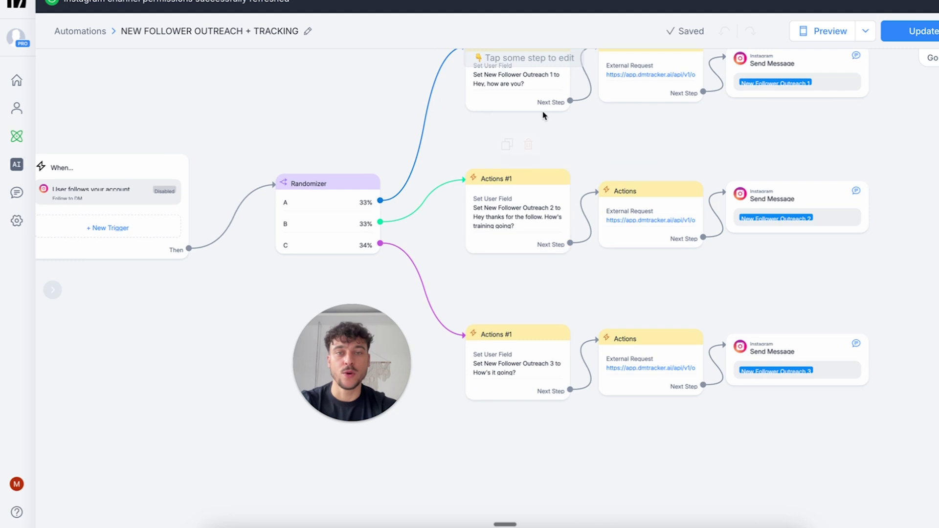
pyautogui.scroll(3, 543, 115)
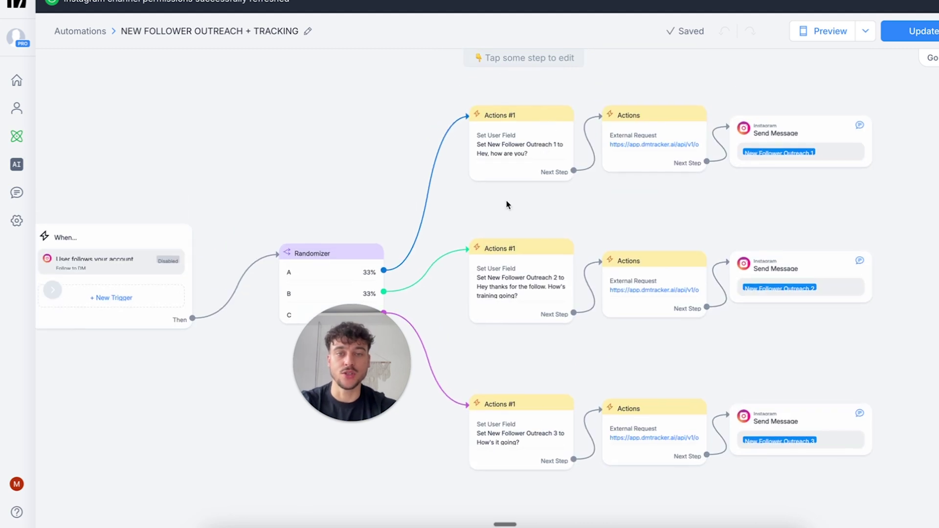
pyautogui.scroll(-2, 507, 204)
pyautogui.scroll(3, 506, 205)
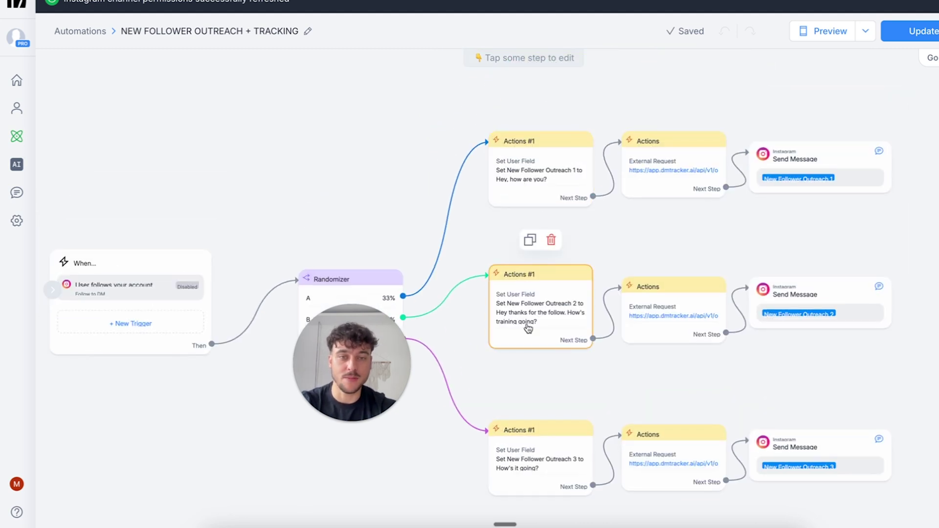
# - Append 'How is your training goin' to the New Follower Outreach 1 value in Actions #1
pyautogui.click(532, 178)
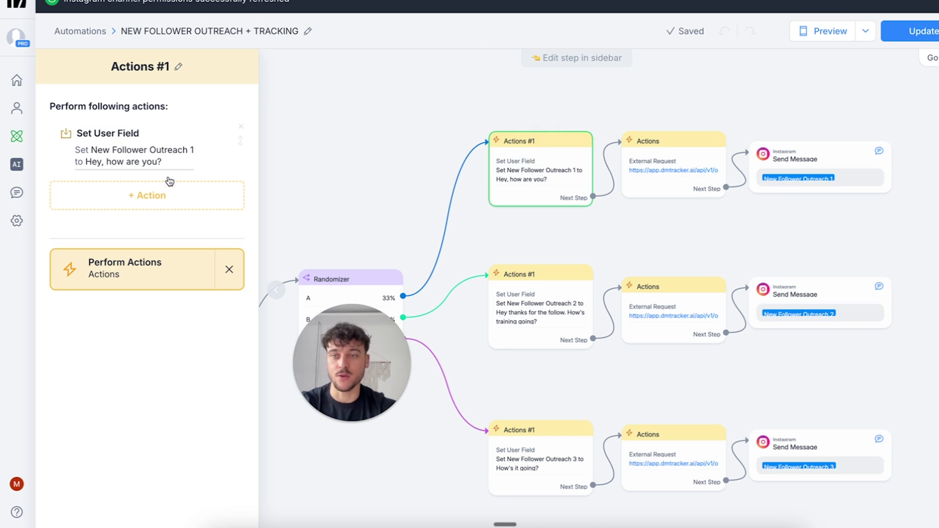
pyautogui.click(145, 164)
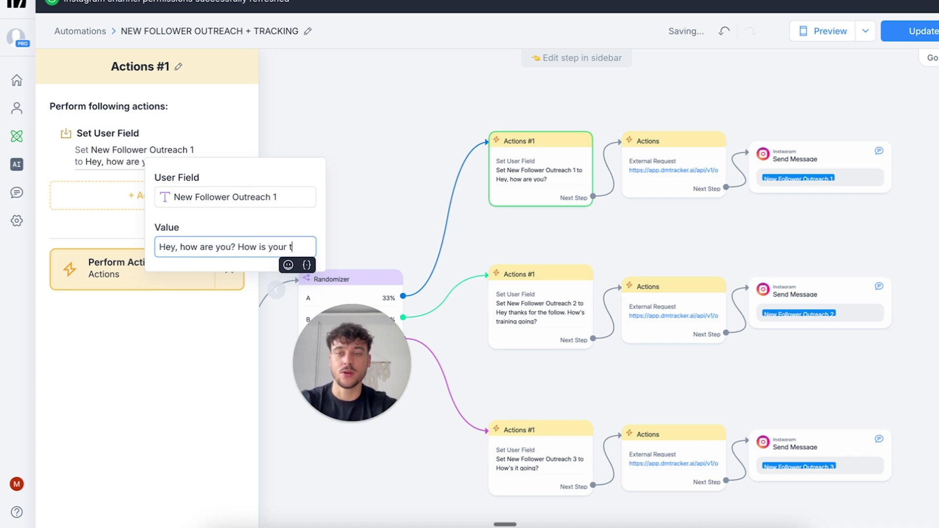
pyautogui.write('How is your training going at the moment?')
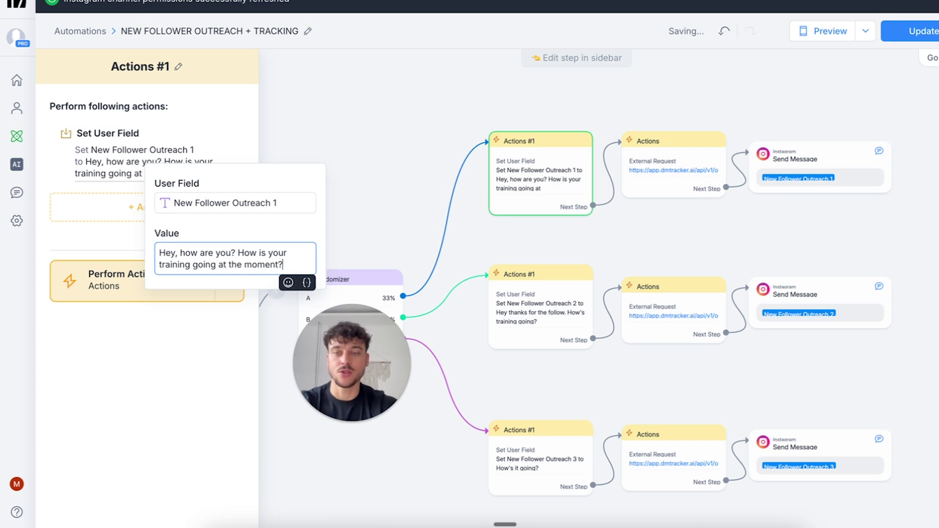
pyautogui.click(205, 338)
# - Review the New Follower Outreach 2 and 3 values in the other two branches
pyautogui.click(584, 299)
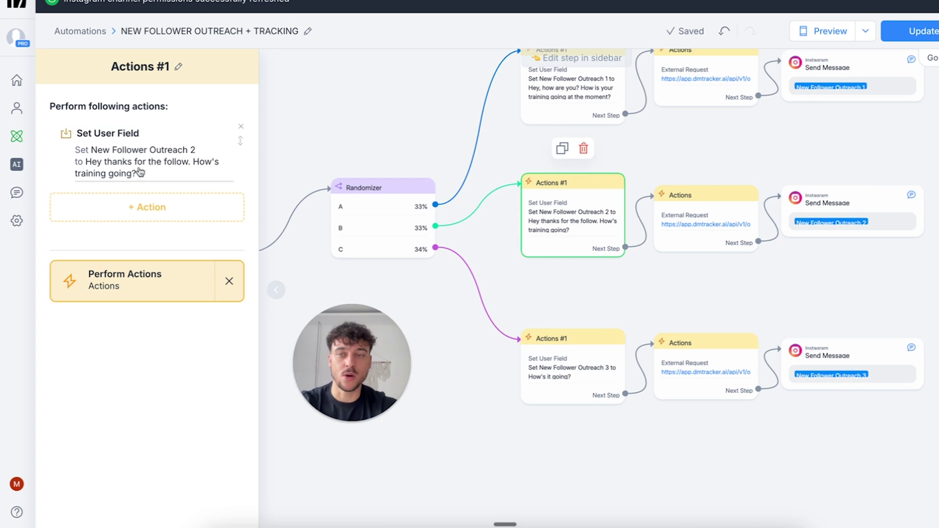
pyautogui.click(103, 172)
pyautogui.moveTo(232, 266); pyautogui.dragTo(163, 254)
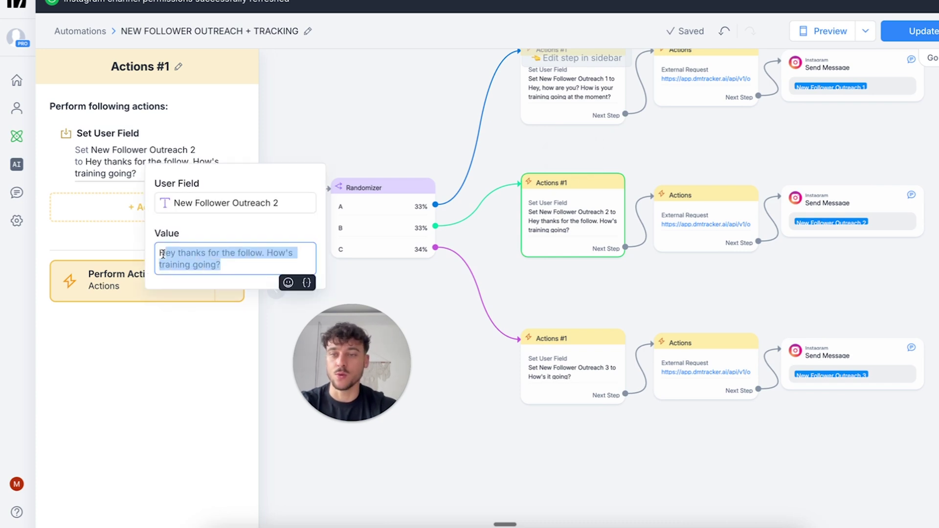
pyautogui.click(209, 370)
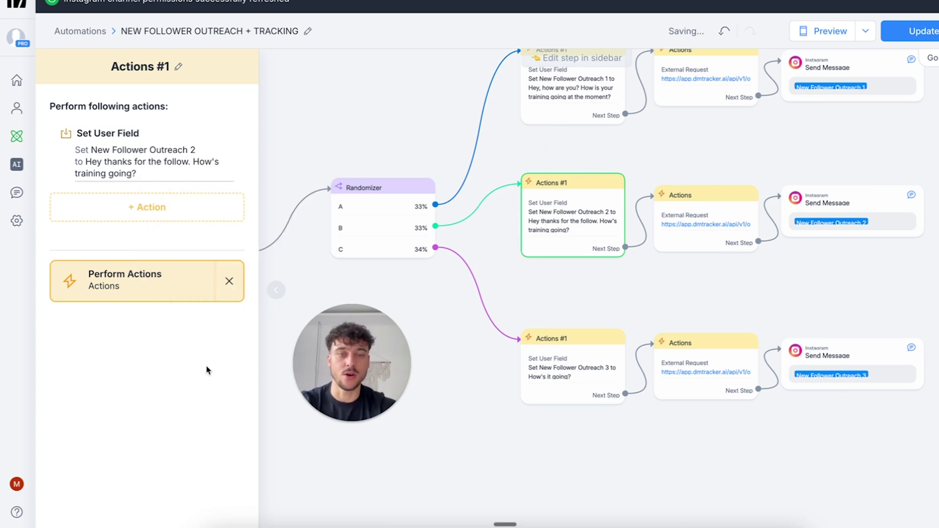
pyautogui.click(572, 372)
pyautogui.click(129, 155)
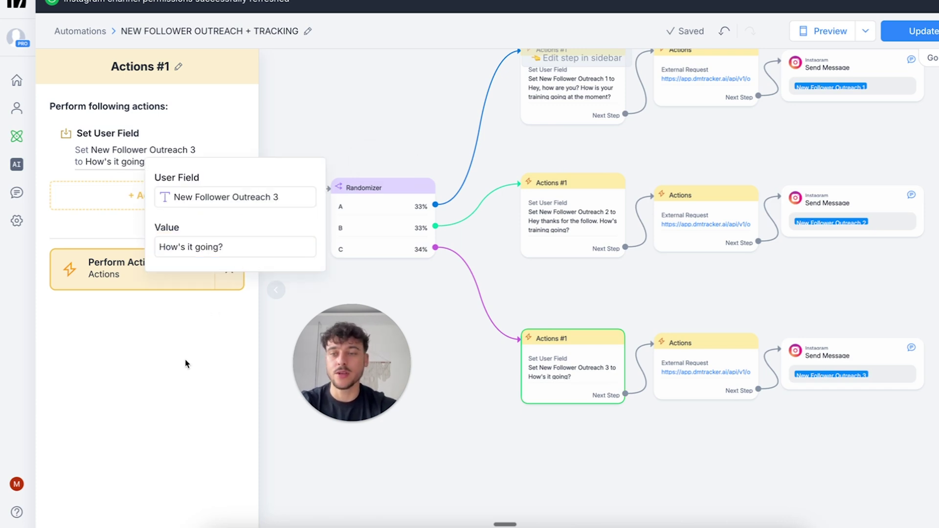
pyautogui.click(215, 313)
pyautogui.click(629, 452)
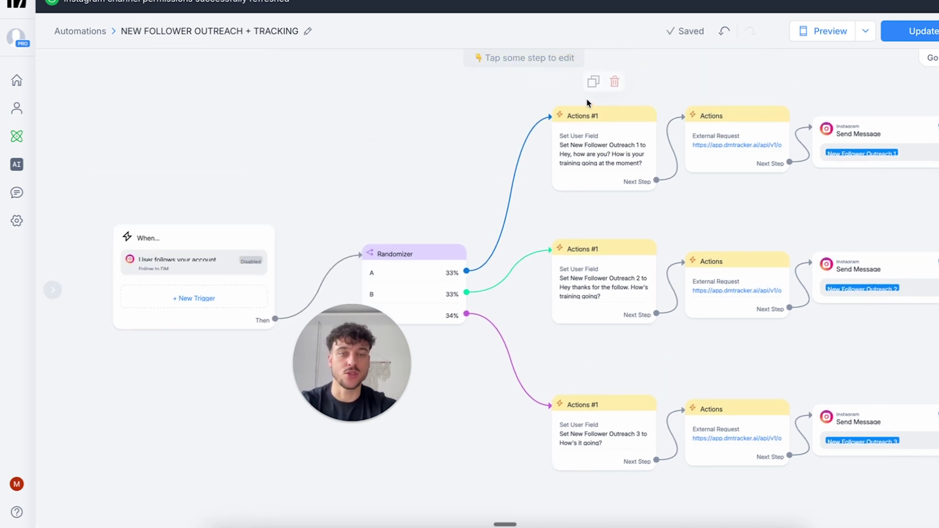
# - Click through each branch's action step again to compare them
pyautogui.hscroll(4, 606, 434)
pyautogui.scroll(-3, 606, 434)
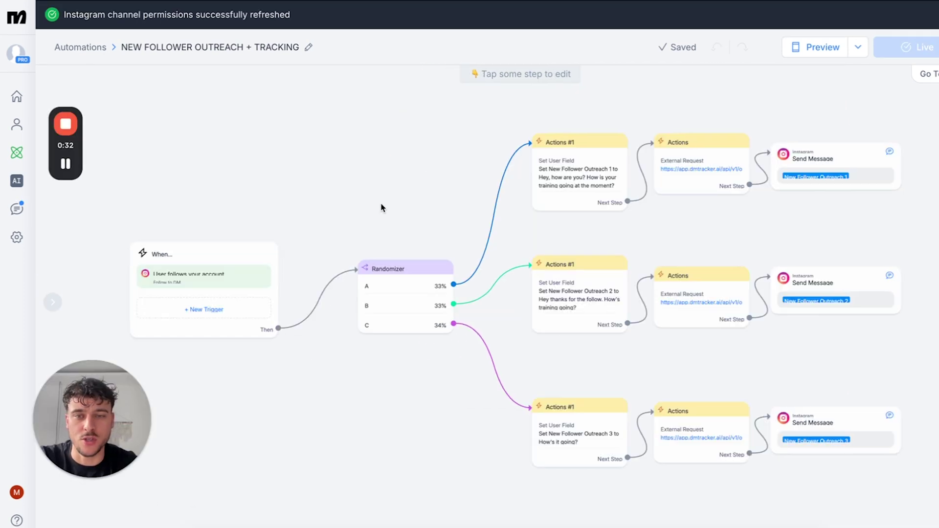
pyautogui.hscroll(4, 382, 207)
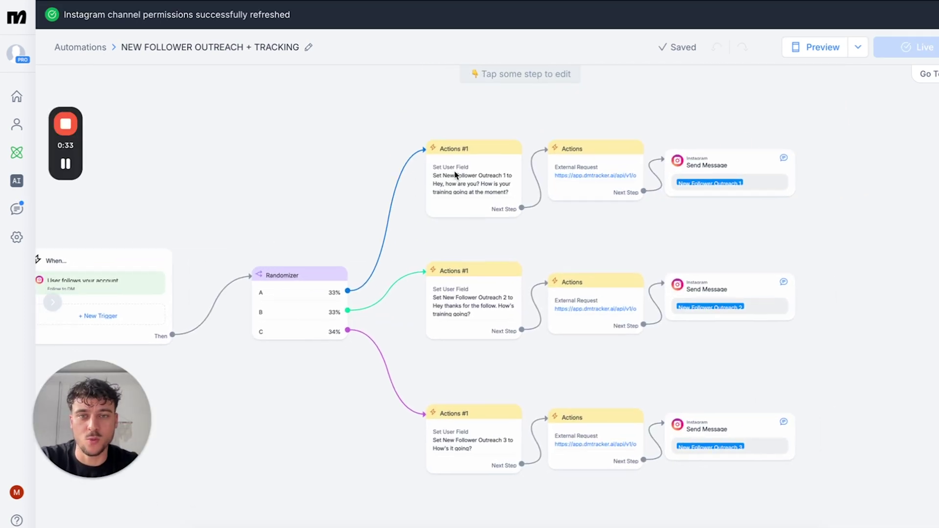
pyautogui.click(470, 181)
pyautogui.click(458, 325)
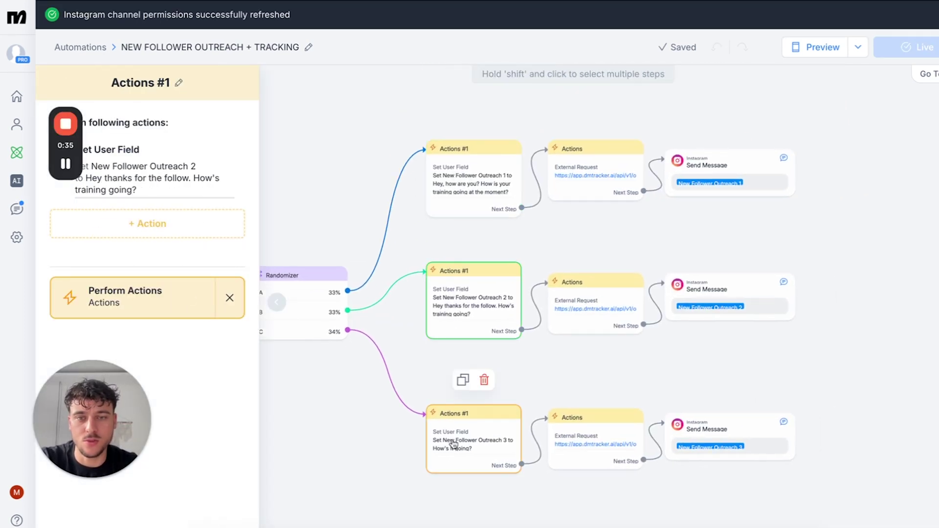
pyautogui.click(454, 446)
pyautogui.click(467, 166)
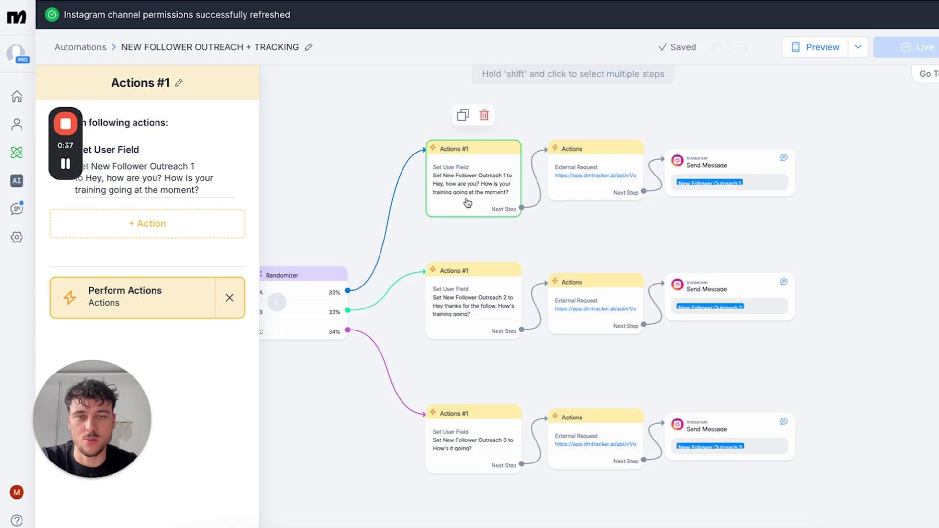
pyautogui.click(463, 313)
pyautogui.click(465, 443)
# - Reopen the New Follower Outreach 1 value and select its full message text
pyautogui.click(486, 200)
pyautogui.click(153, 178)
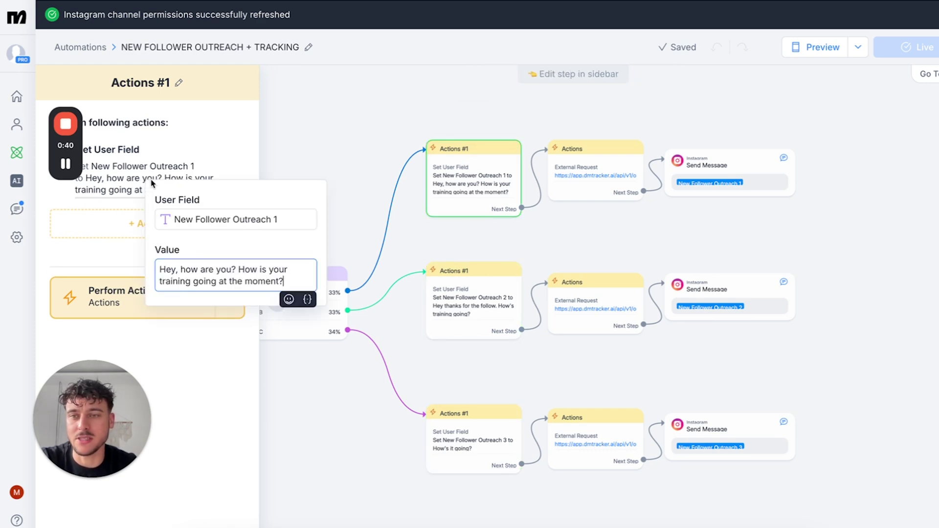
pyautogui.tripleClick(210, 268)
pyautogui.click(212, 267)
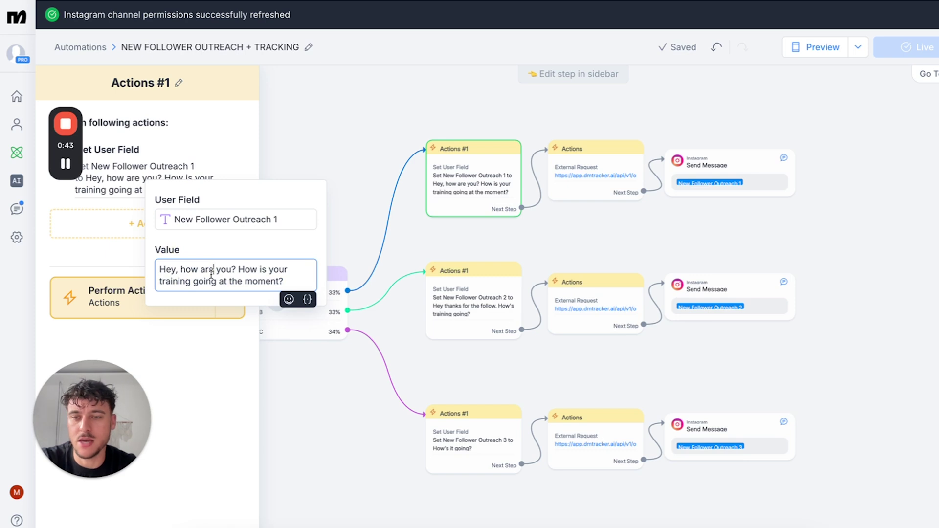
pyautogui.tripleClick(210, 268)
pyautogui.hotkey('ctrl', 'c')
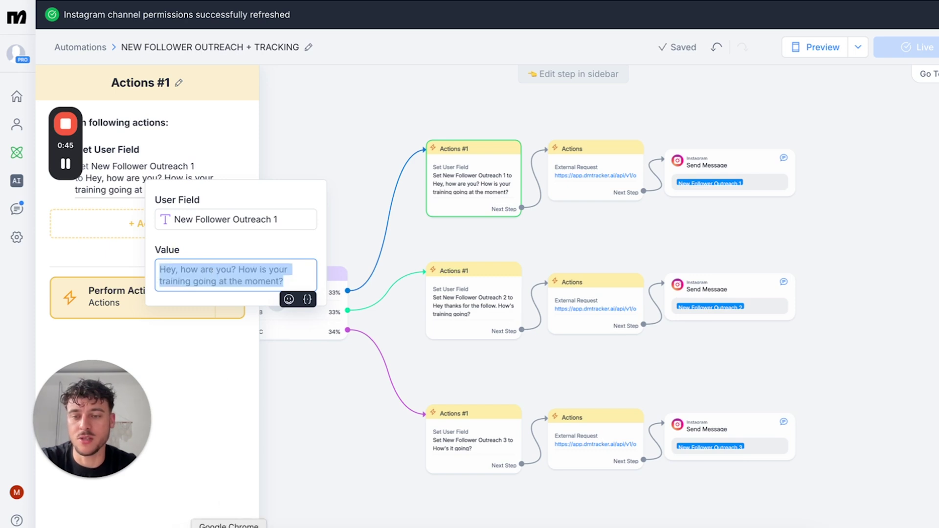
# - Go to DM Tracker's outreach settings and scroll down to the message templates
pyautogui.click(210, 527)
pyautogui.moveTo(74, 480); pyautogui.dragTo(495, 374)
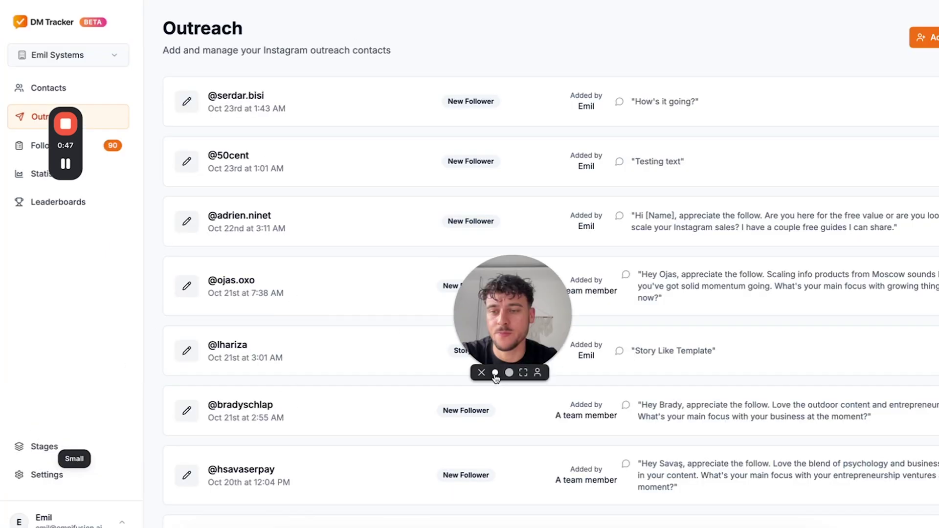
pyautogui.click(74, 467)
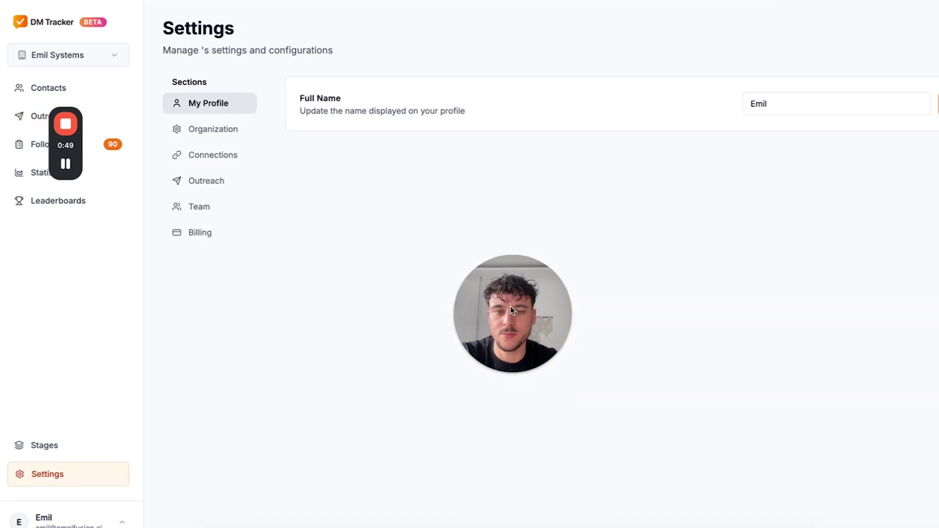
pyautogui.moveTo(511, 303); pyautogui.dragTo(866, 364)
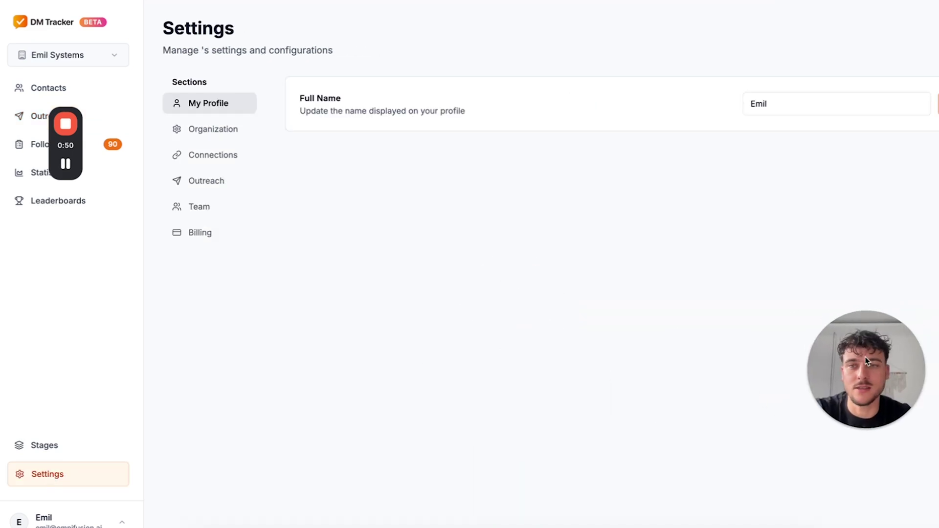
pyautogui.click(196, 181)
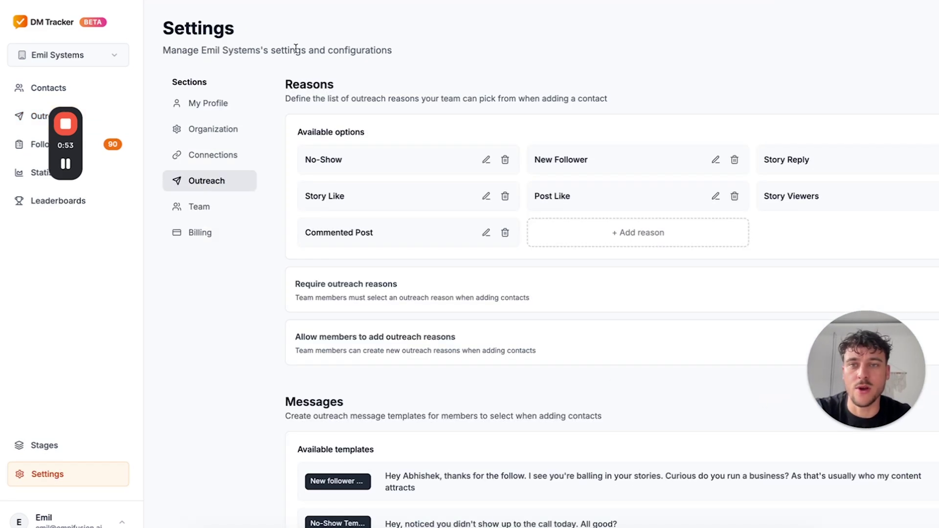
pyautogui.moveTo(529, 158); pyautogui.dragTo(631, 155)
pyautogui.click(630, 155)
pyautogui.scroll(-6, 631, 157)
pyautogui.scroll(-1, 630, 156)
# - Add a 'New Follower Outreach 1' template with the pasted first message, and save it
pyautogui.click(597, 430)
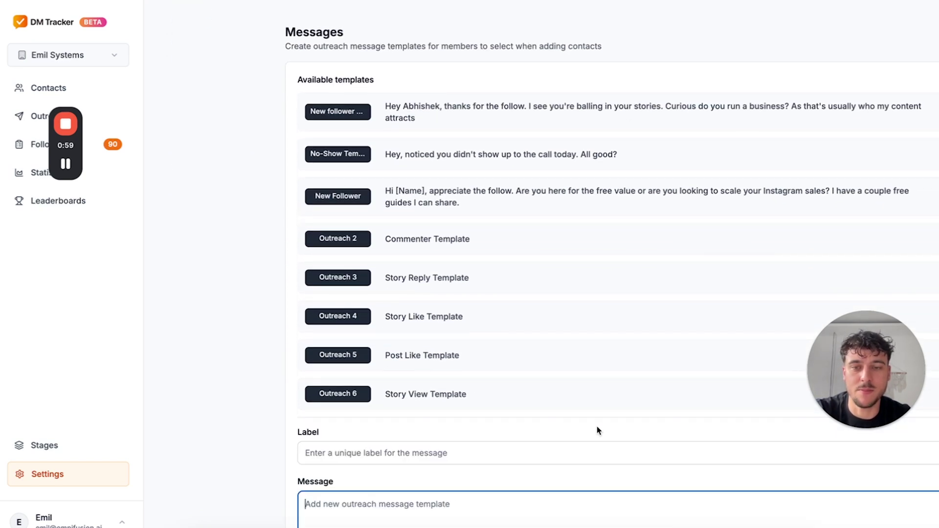
pyautogui.click(423, 461)
pyautogui.write('New Fo')
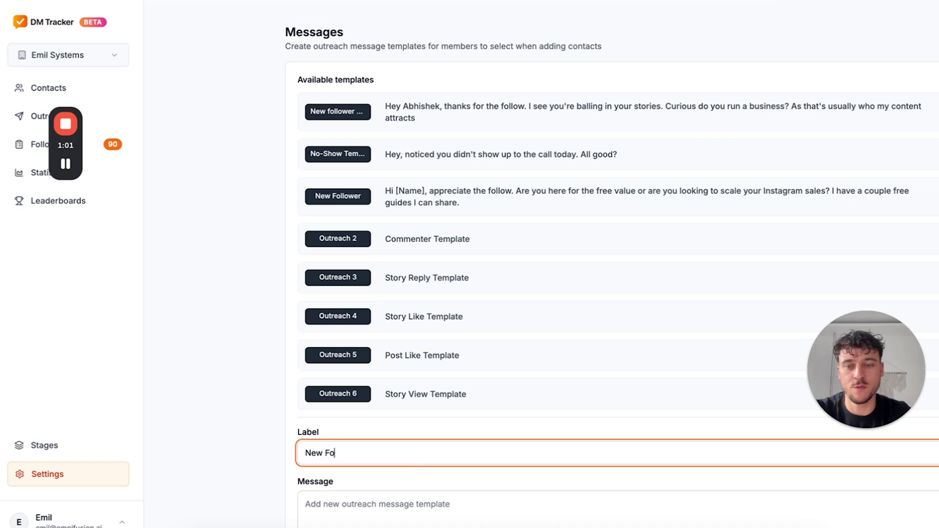
pyautogui.write('llower Outreach 1')
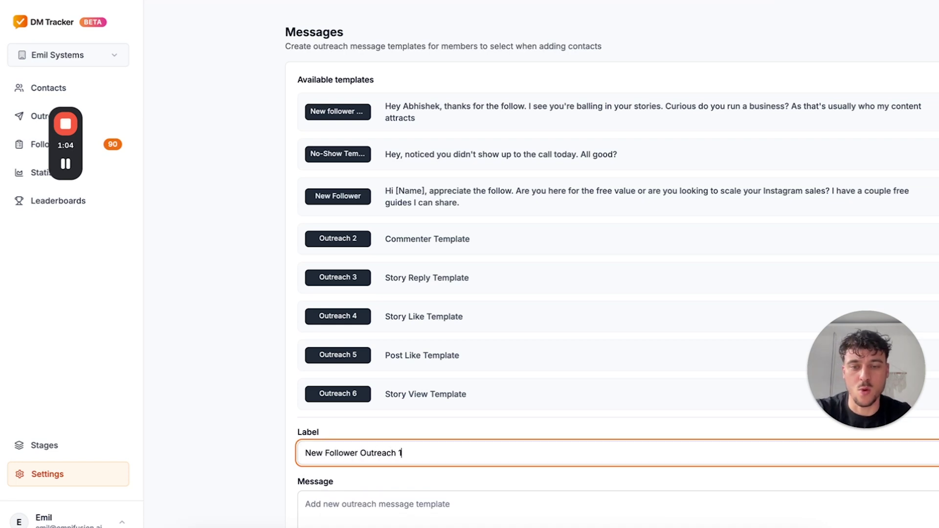
pyautogui.scroll(-3, 419, 440)
pyautogui.click(413, 345)
pyautogui.hotkey('ctrl', 'v')
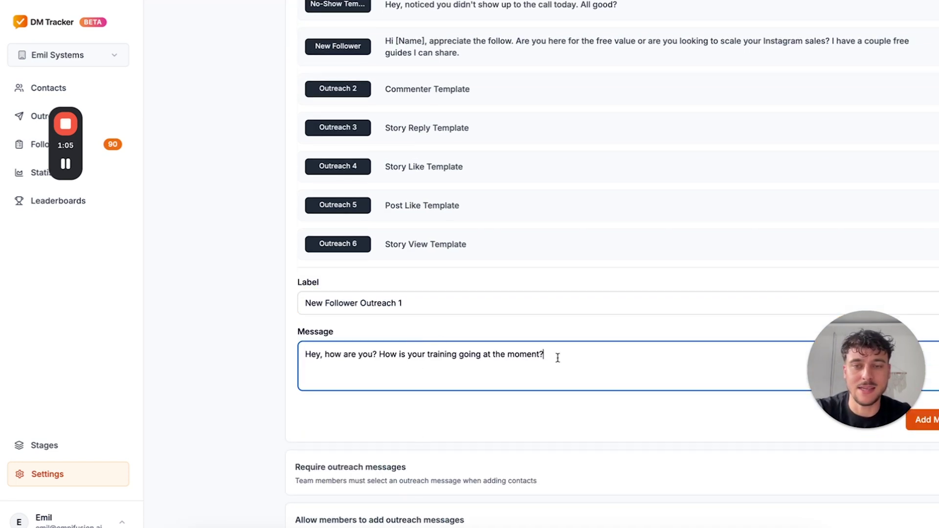
pyautogui.moveTo(879, 370); pyautogui.dragTo(233, 369)
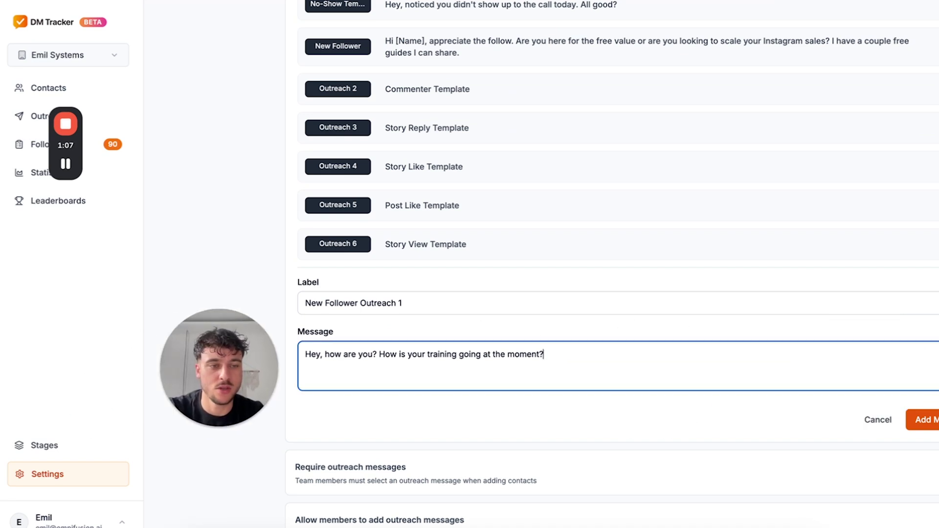
pyautogui.click(922, 420)
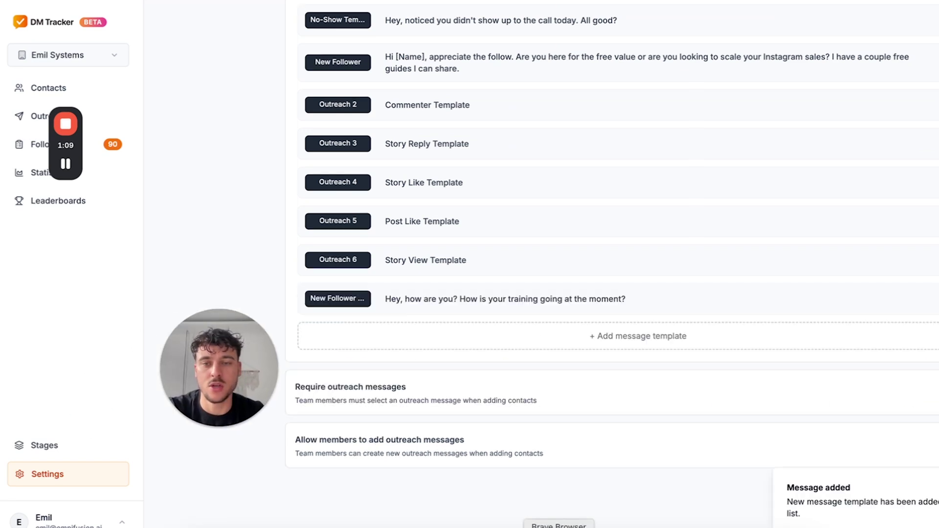
# - Select the second branch's Outreach 2 message text in the ManyChat flow
pyautogui.hotkey('alt', 'Tab')
pyautogui.click(472, 303)
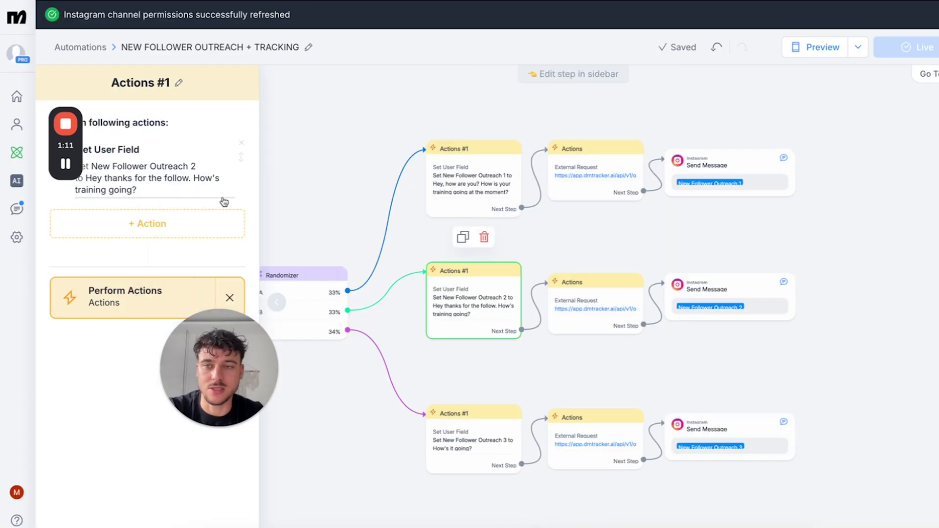
pyautogui.click(158, 184)
pyautogui.tripleClick(226, 270)
pyautogui.click(226, 276)
pyautogui.tripleClick(226, 276)
pyautogui.hotkey('ctrl', 'c')
# - Create a 'New Follower Outreach 2' template reading 'Hey thanks for the follow. How's training going?'
pyautogui.hotkey('alt', 'Tab')
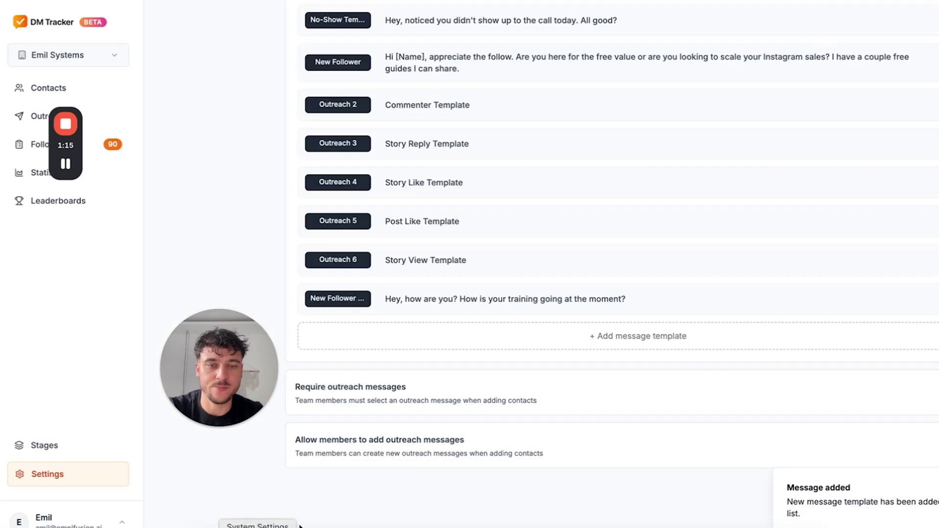
pyautogui.click(526, 348)
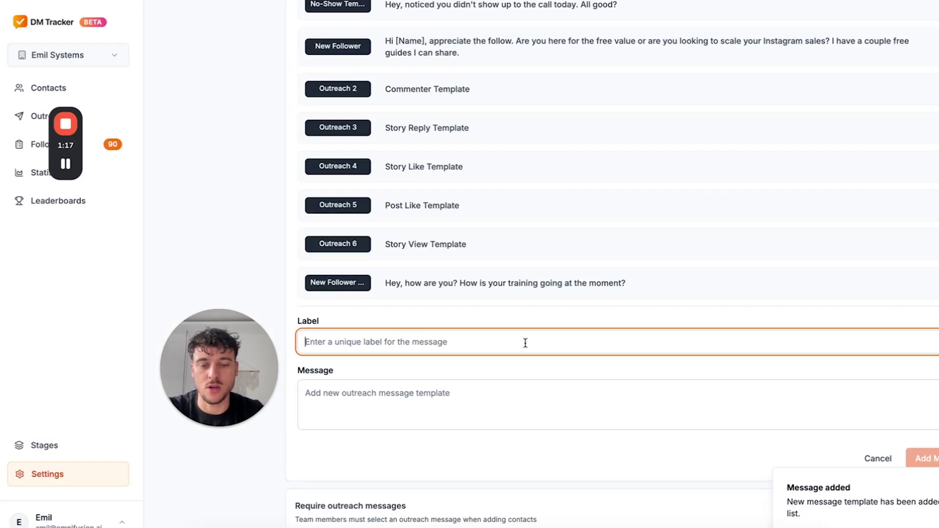
pyautogui.write('ew Follower Outreach 2')
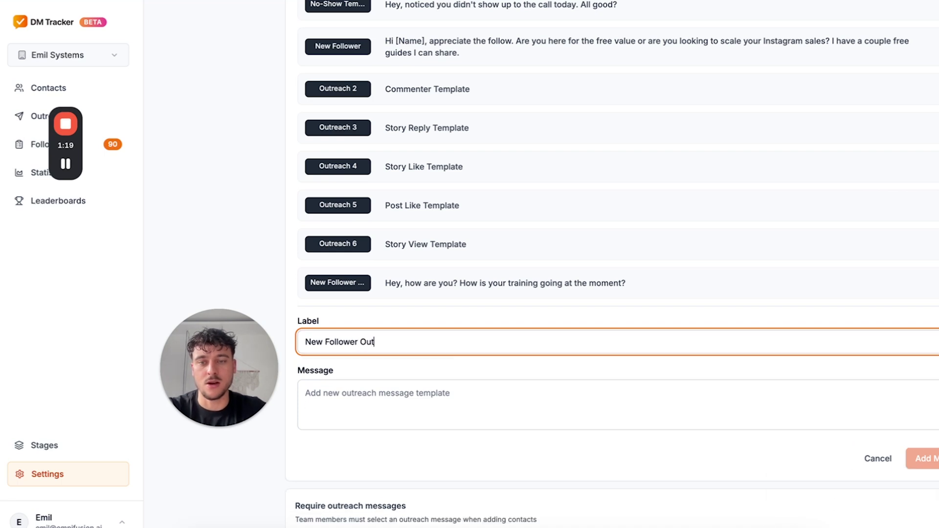
pyautogui.click(489, 394)
pyautogui.hotkey('ctrl', 'v')
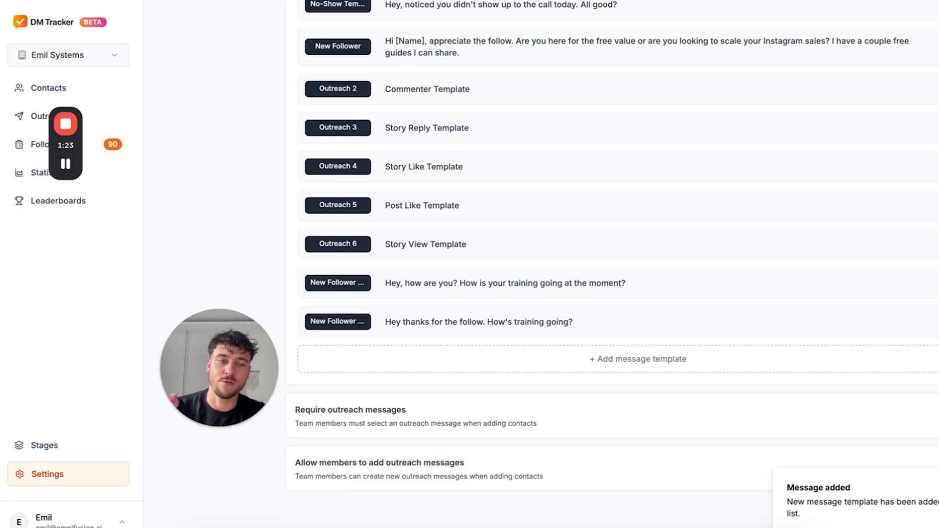
pyautogui.hotkey('ctrl', 'Tab')
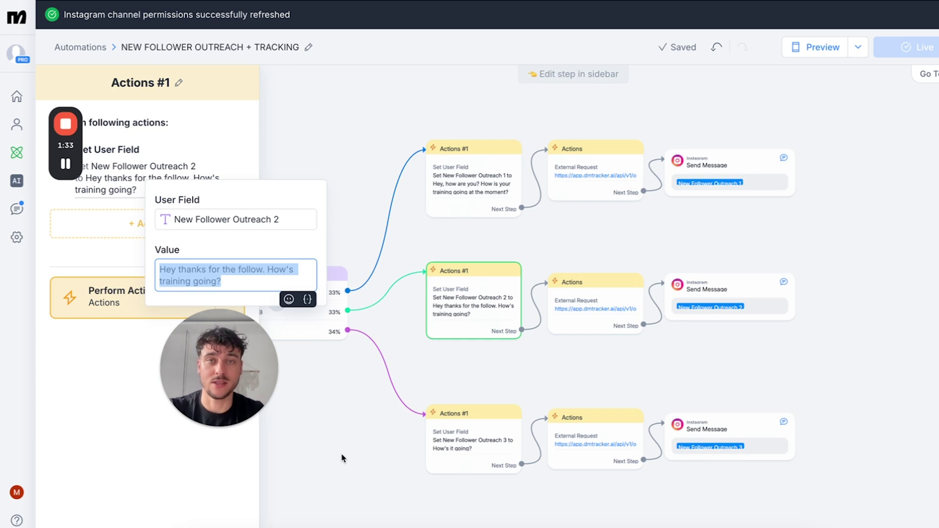
# - Close the step editor and open the top branch's External Request to DM Tracker's create-contact endpoint
pyautogui.click(606, 221)
pyautogui.scroll(3, 606, 221)
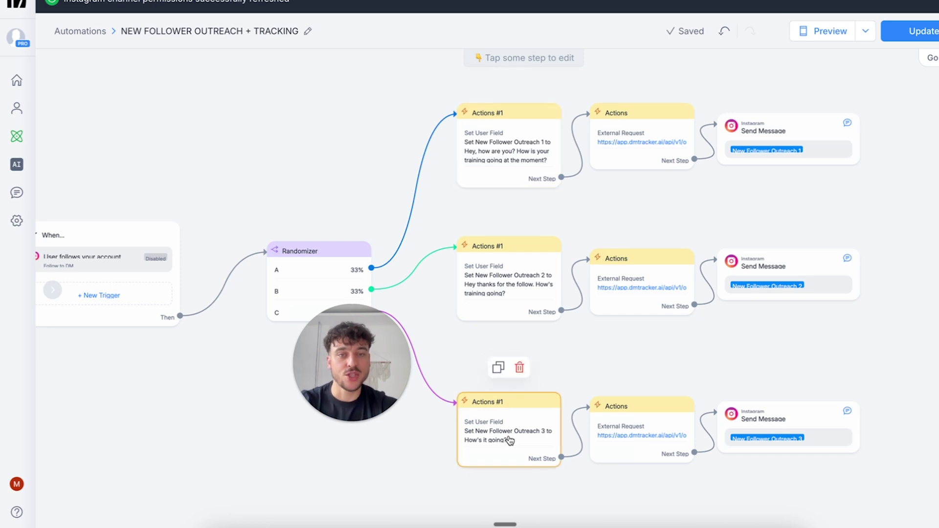
pyautogui.click(640, 137)
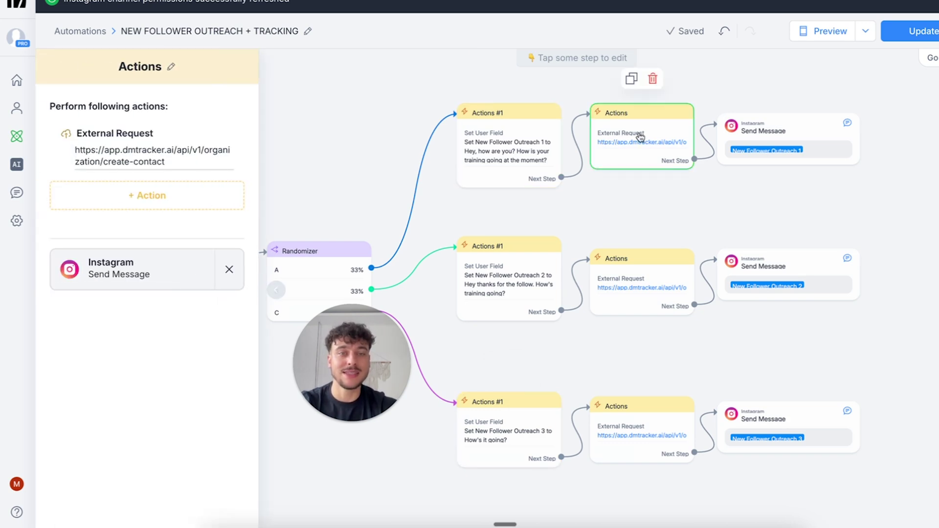
# - Check the email value in the first branch's request body and save the request
pyautogui.click(161, 160)
pyautogui.click(267, 122)
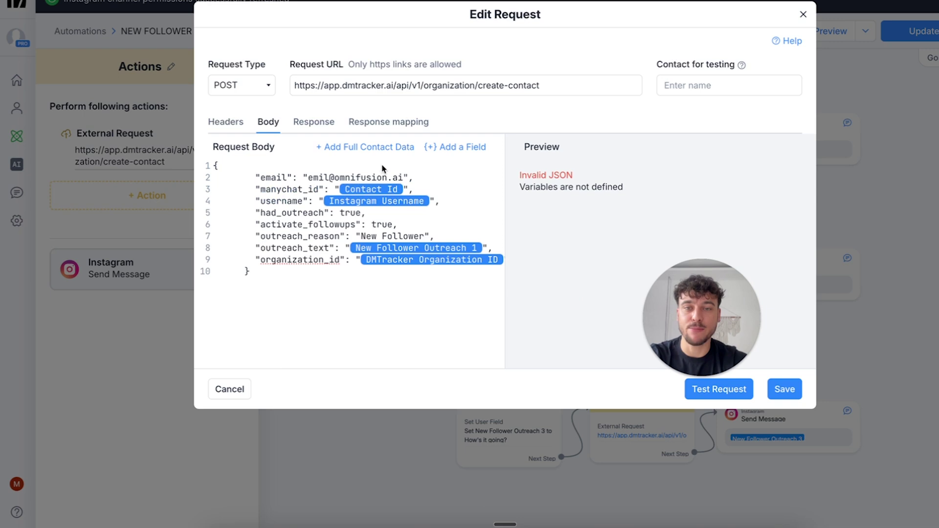
pyautogui.click(406, 177)
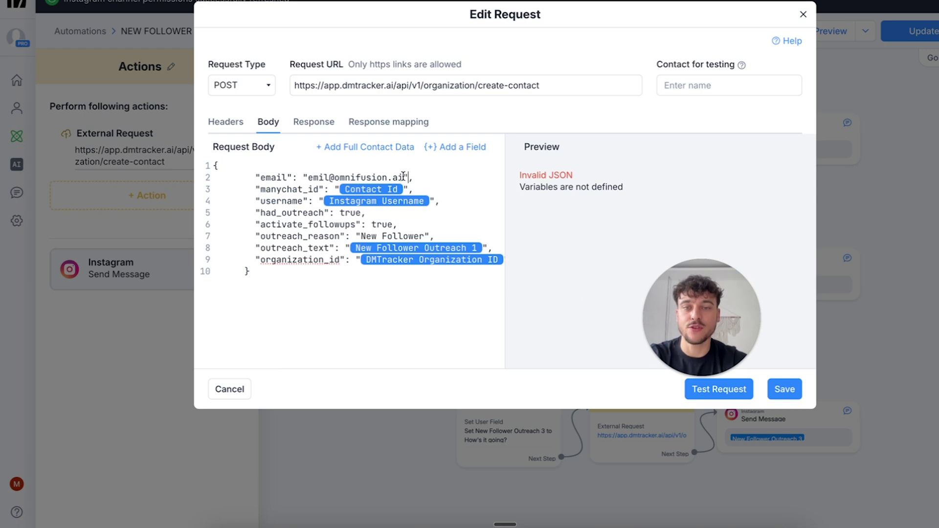
pyautogui.moveTo(405, 177); pyautogui.dragTo(306, 179)
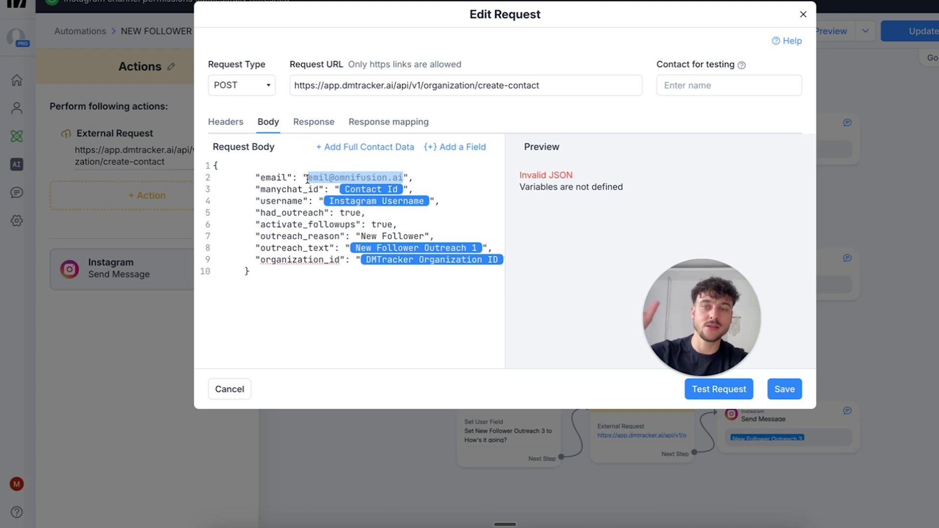
pyautogui.click(747, 390)
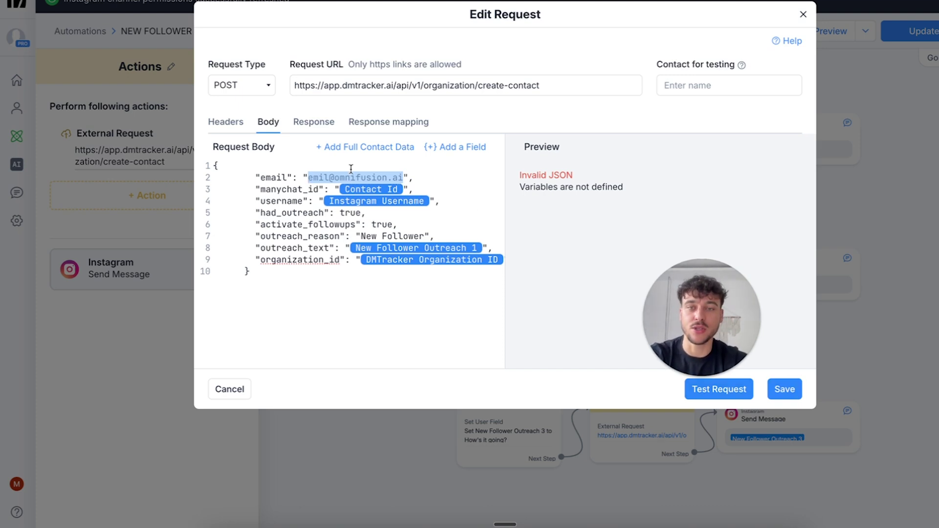
pyautogui.click(792, 397)
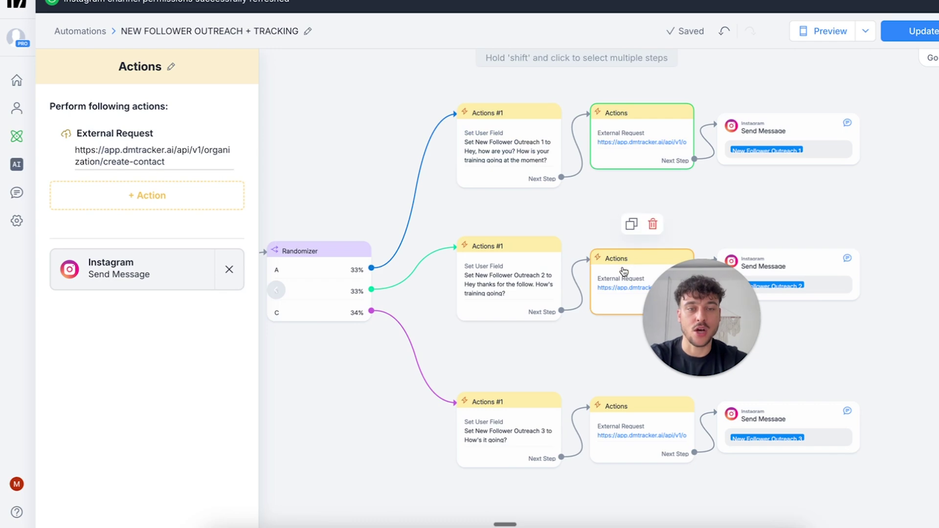
# - Check the email in the second and third branches' request bodies and save both requests
pyautogui.click(670, 257)
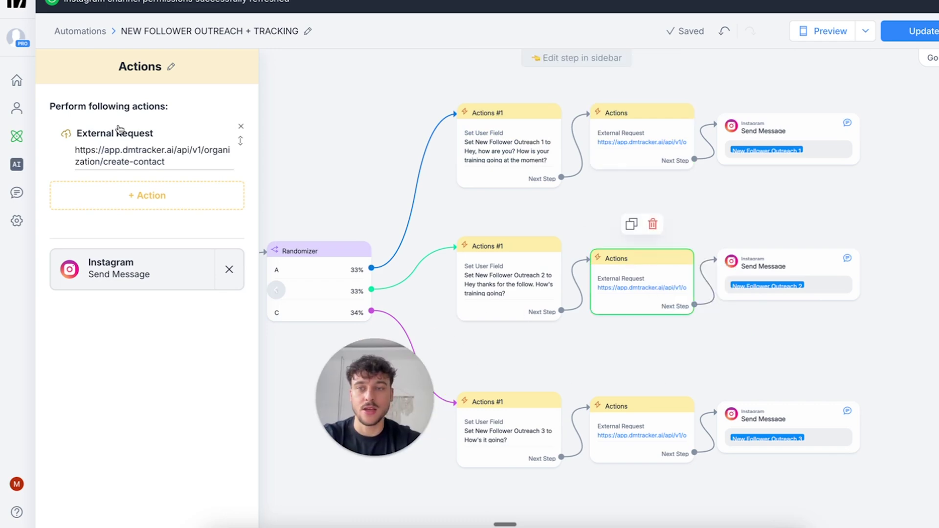
pyautogui.click(114, 160)
pyautogui.click(267, 128)
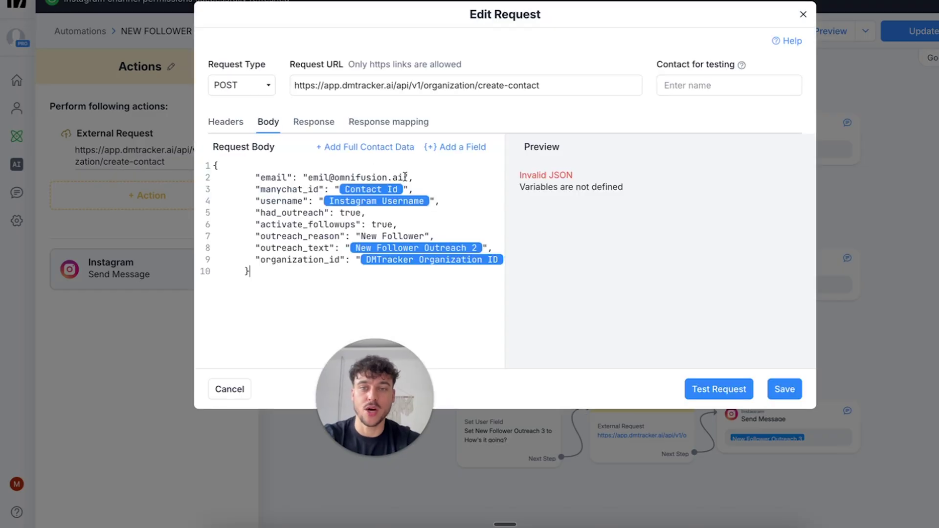
pyautogui.moveTo(402, 177); pyautogui.dragTo(307, 177)
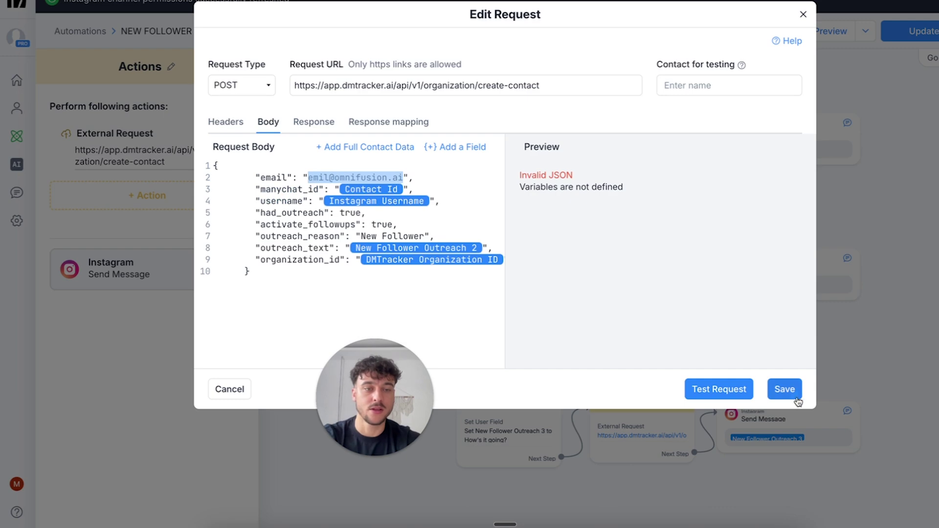
pyautogui.click(784, 389)
pyautogui.click(641, 441)
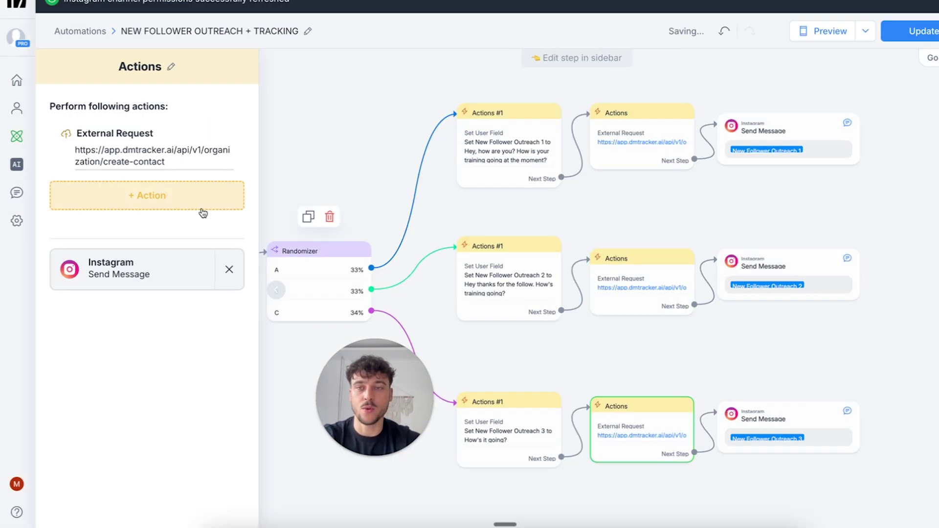
pyautogui.click(178, 155)
pyautogui.click(272, 124)
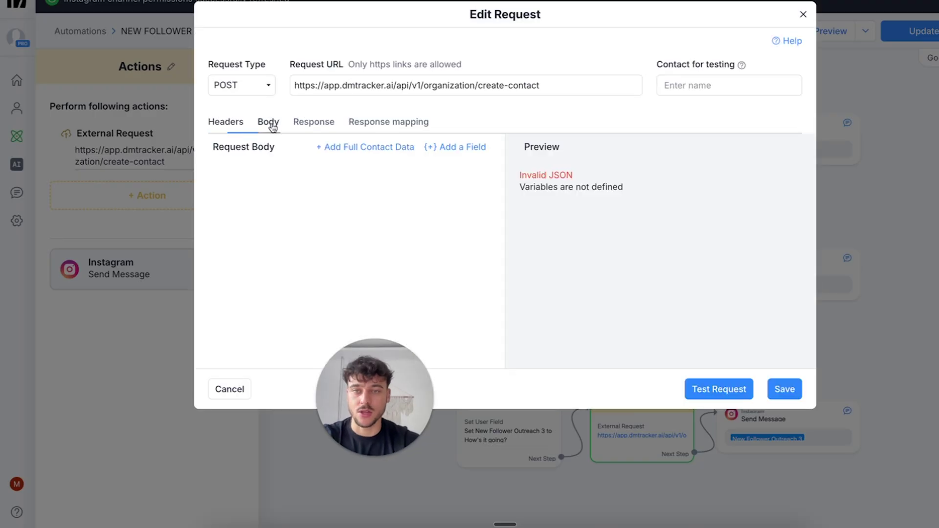
pyautogui.moveTo(402, 177); pyautogui.dragTo(307, 177)
pyautogui.click(784, 390)
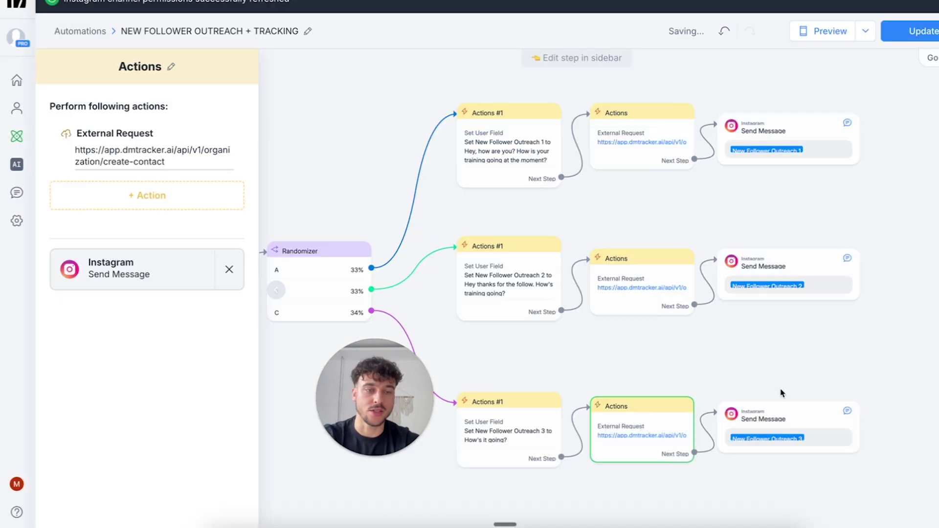
# - Close the editor, recentre the flow, and publish the automation so it goes Live
pyautogui.click(849, 336)
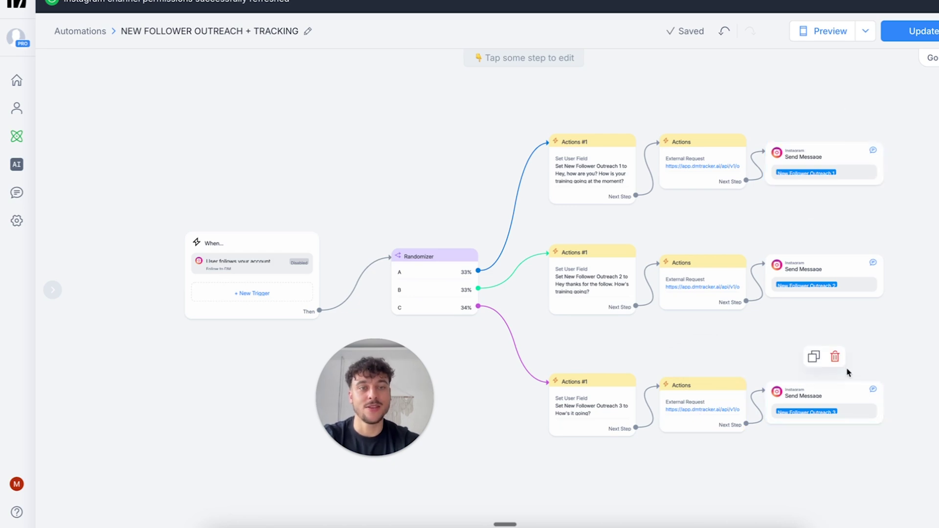
pyautogui.moveTo(934, 257); pyautogui.dragTo(889, 258)
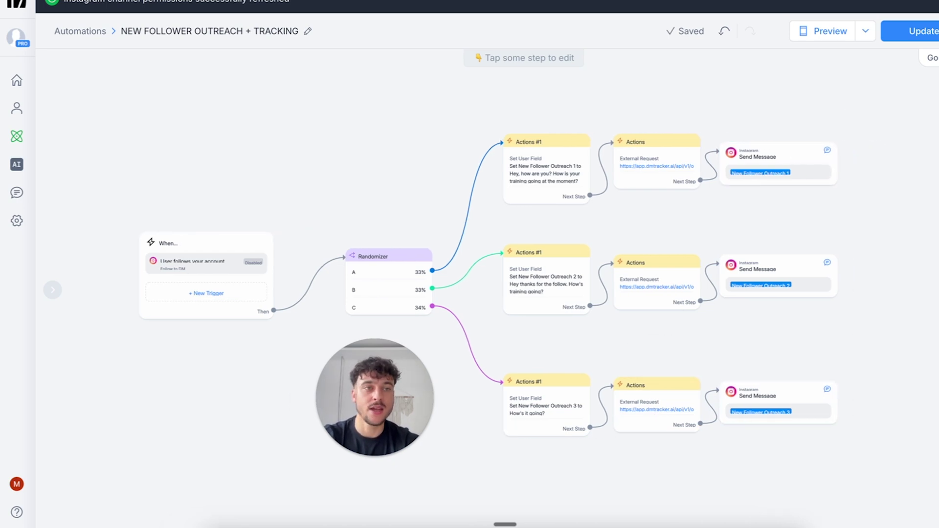
pyautogui.click(922, 31)
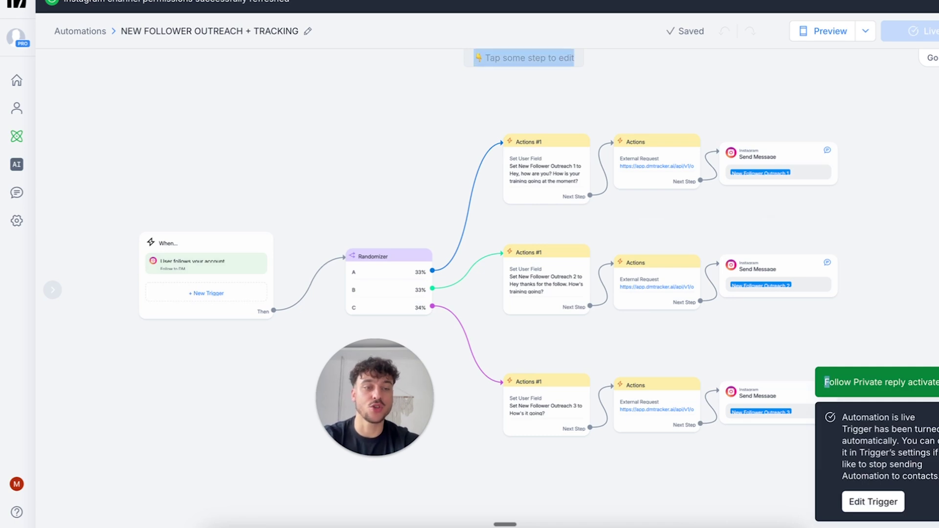
pyautogui.doubleClick(260, 300)
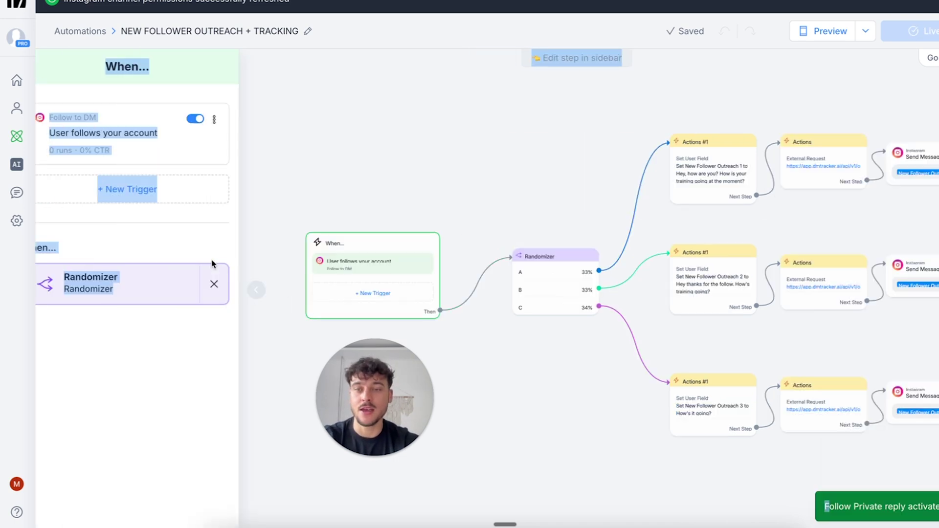
pyautogui.click(381, 179)
pyautogui.click(378, 261)
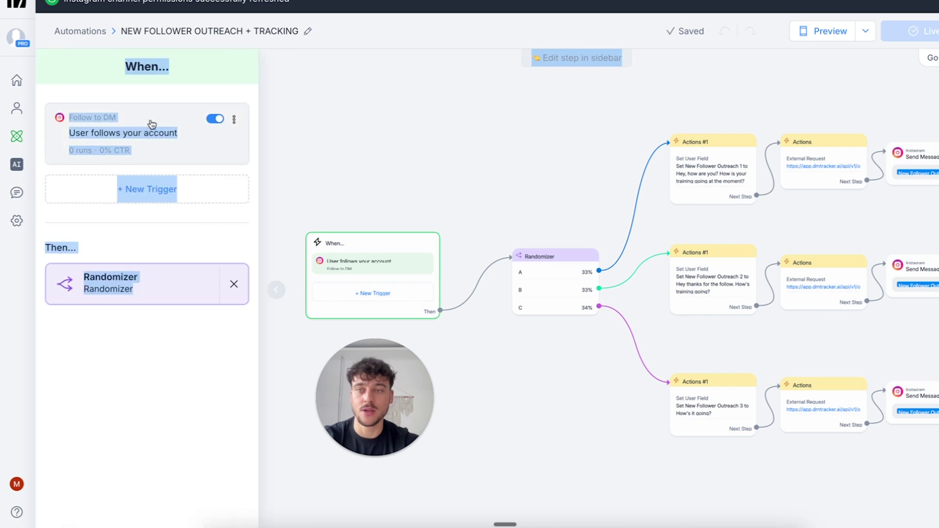
pyautogui.click(193, 56)
pyautogui.click(215, 119)
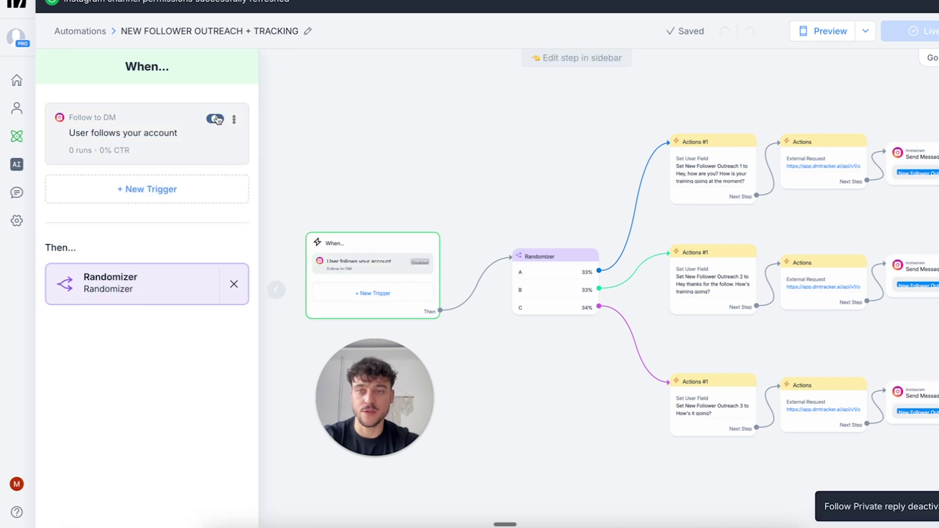
pyautogui.scroll(-5, 540, 214)
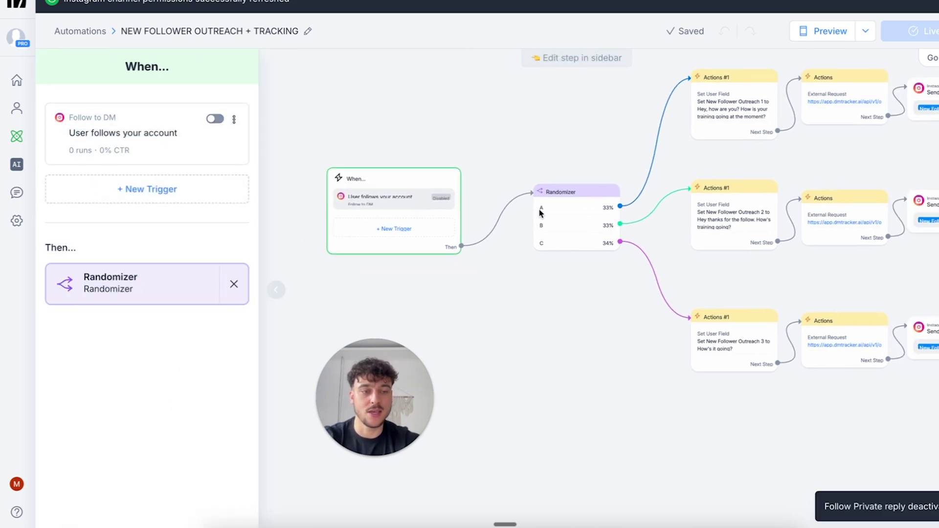
pyautogui.scroll(1, 539, 210)
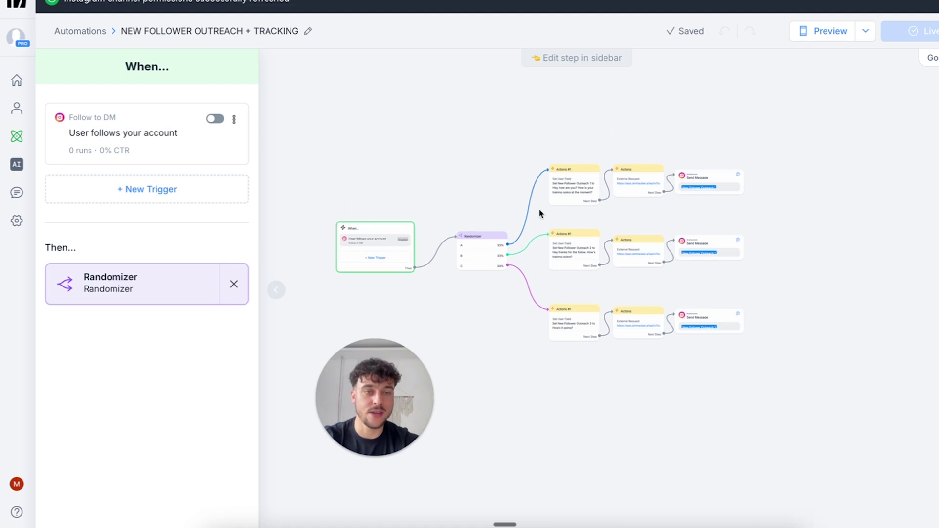
pyautogui.scroll(3, 680, 308)
pyautogui.scroll(1, 686, 304)
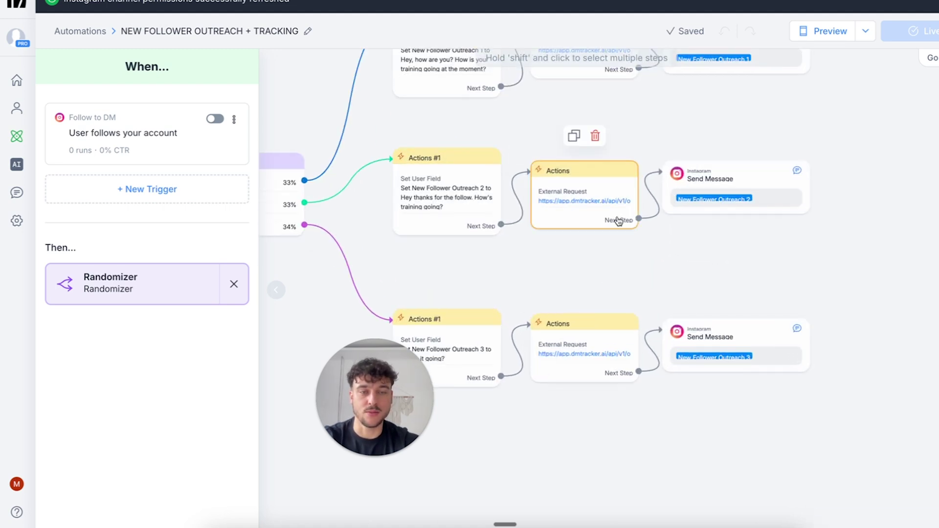
pyautogui.scroll(-4, 618, 220)
pyautogui.scroll(1, 618, 220)
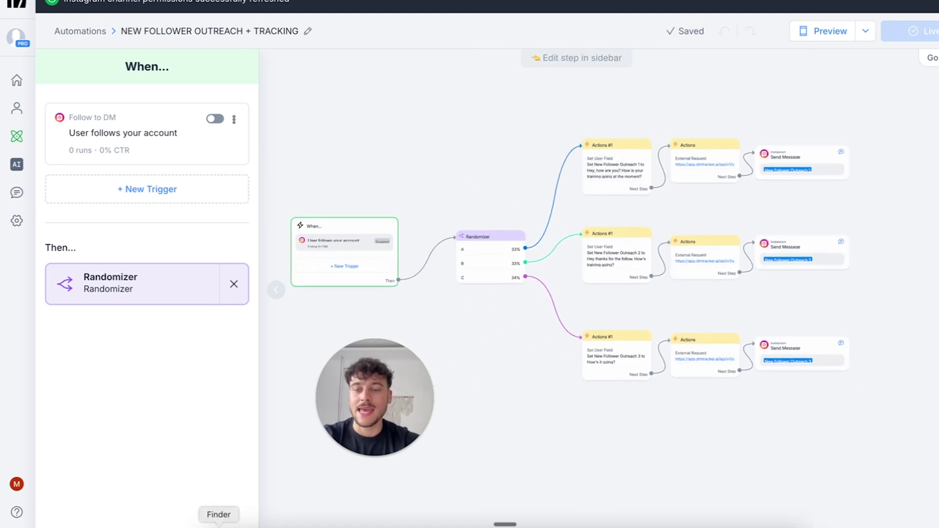
pyautogui.click(248, 525)
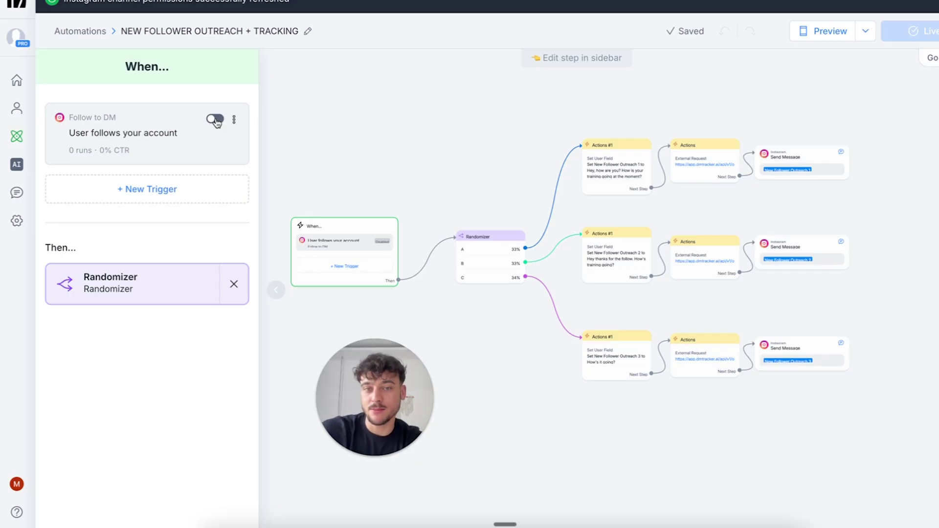
# - Switch on the Follow to DM trigger for new followers and close the trigger panel
pyautogui.click(215, 119)
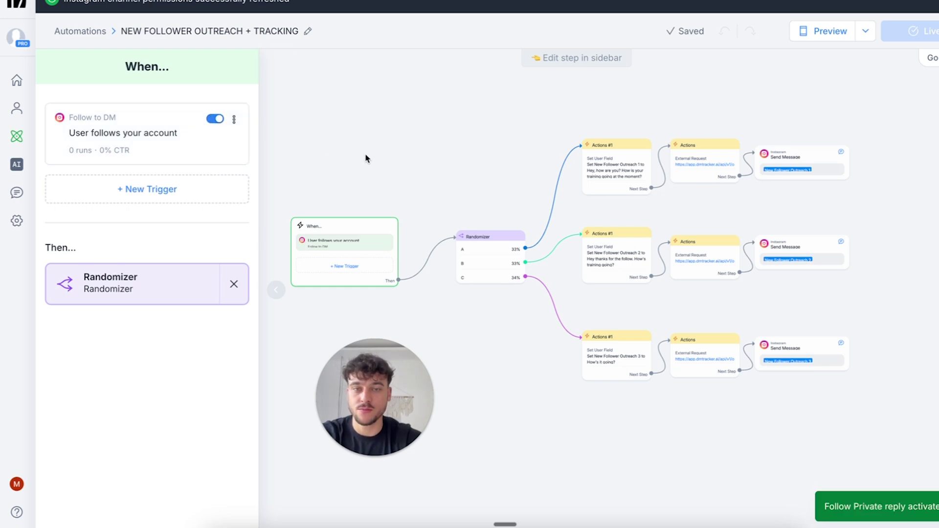
pyautogui.click(378, 160)
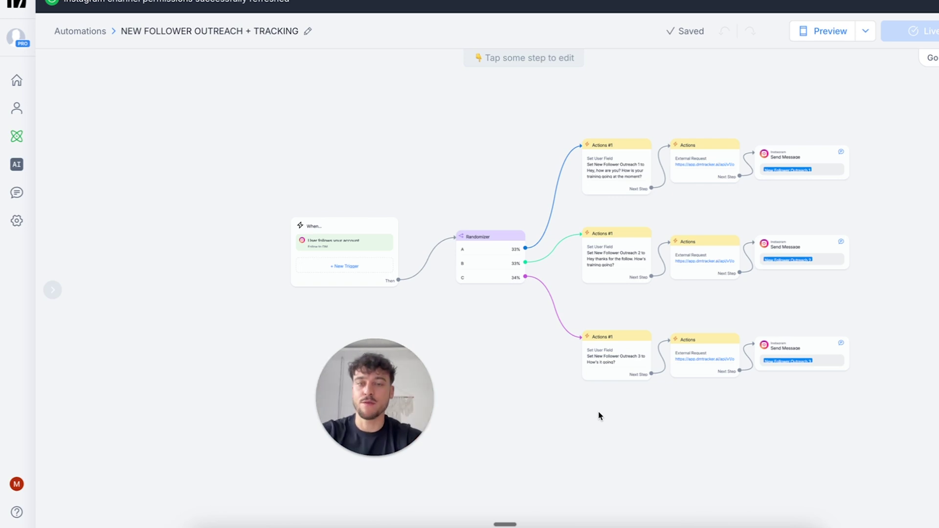
# - Review the Follow to DM trigger details, leaving its delay at 1 minute
pyautogui.click(345, 237)
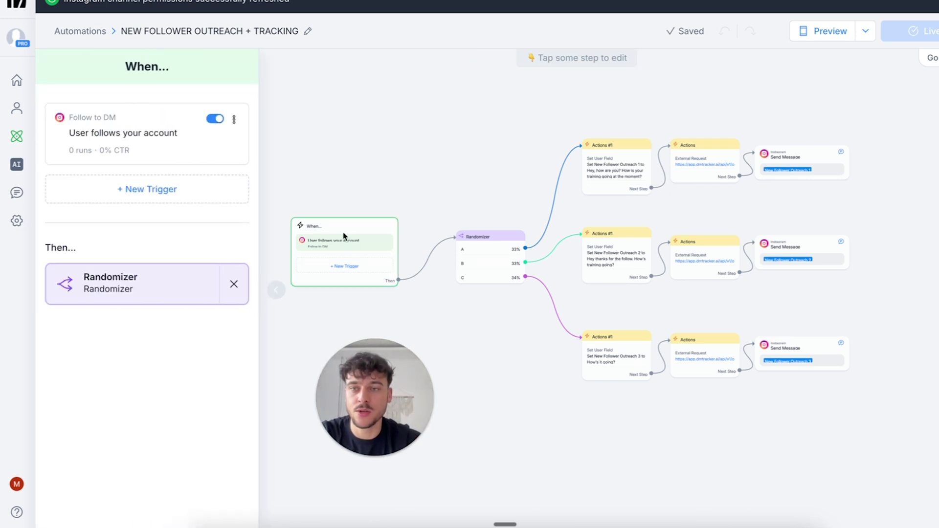
pyautogui.click(190, 127)
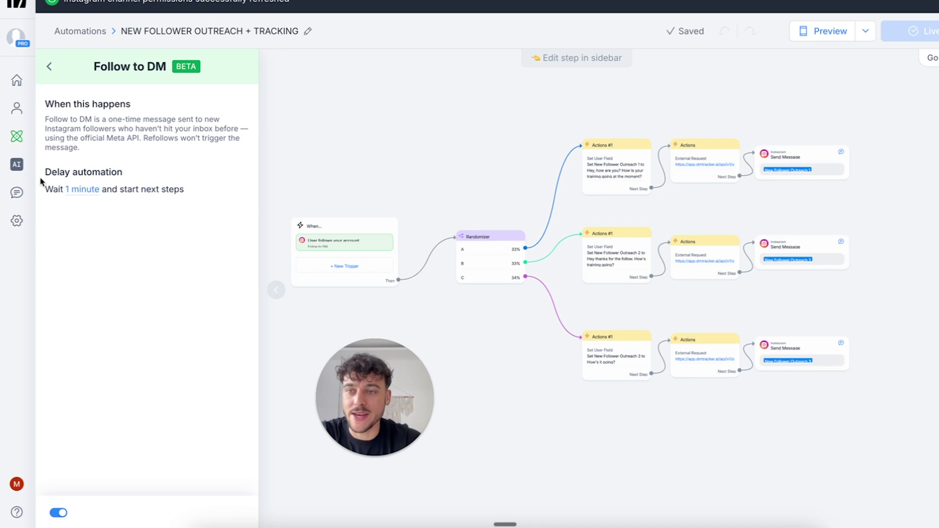
pyautogui.moveTo(47, 169); pyautogui.dragTo(194, 196)
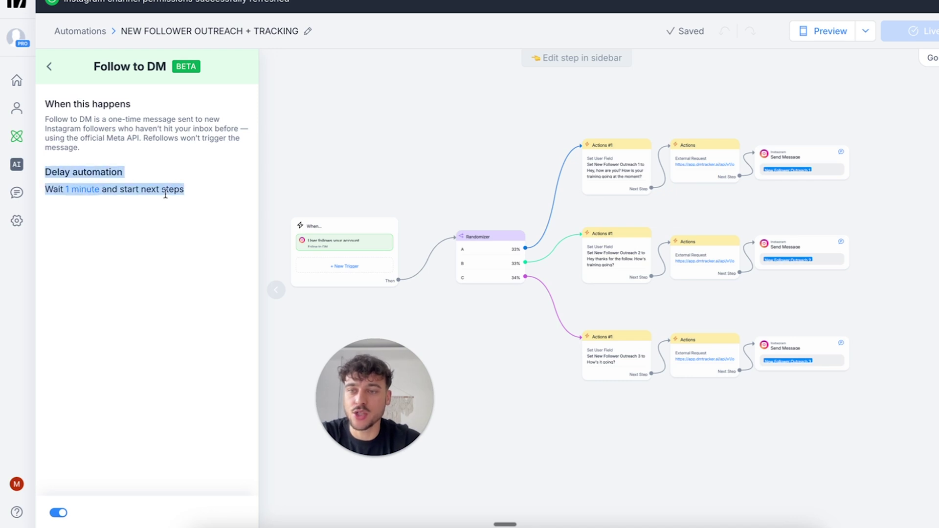
pyautogui.click(133, 190)
pyautogui.click(392, 155)
pyautogui.click(345, 247)
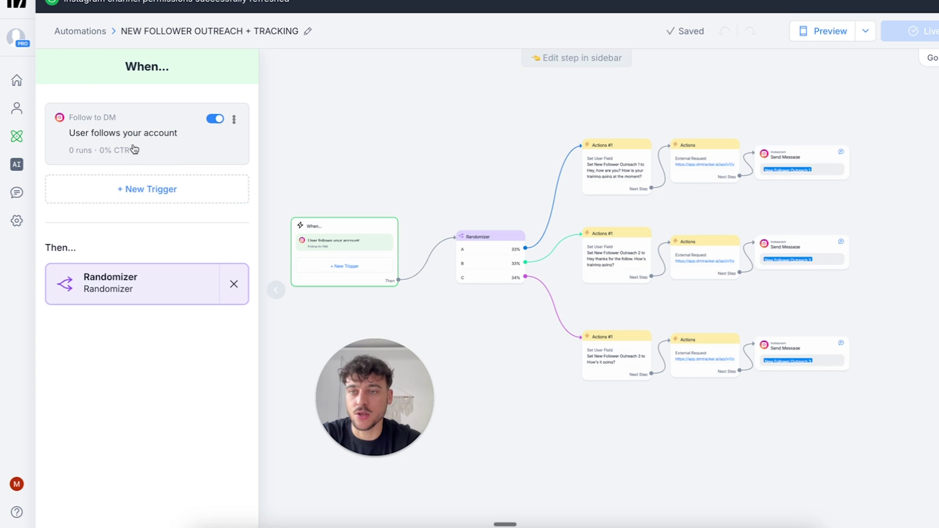
pyautogui.click(396, 127)
pyautogui.click(335, 244)
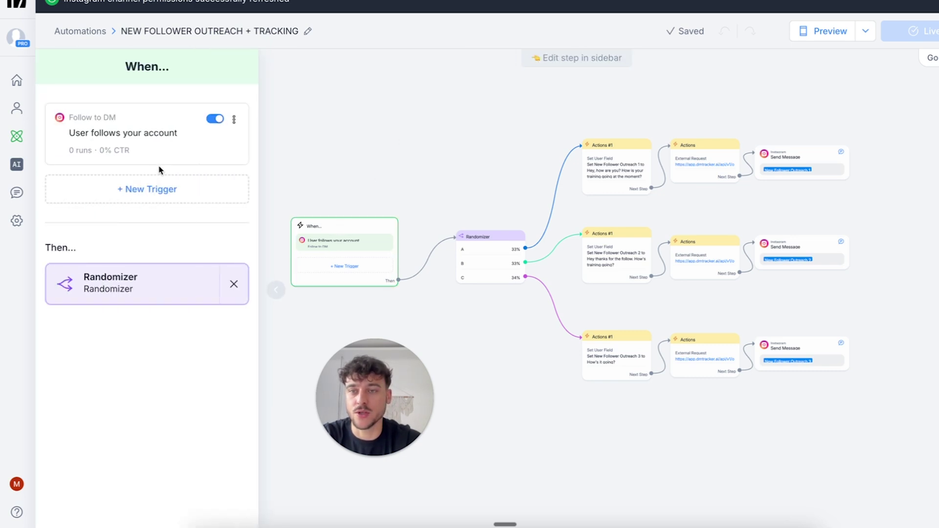
pyautogui.click(147, 136)
pyautogui.click(81, 189)
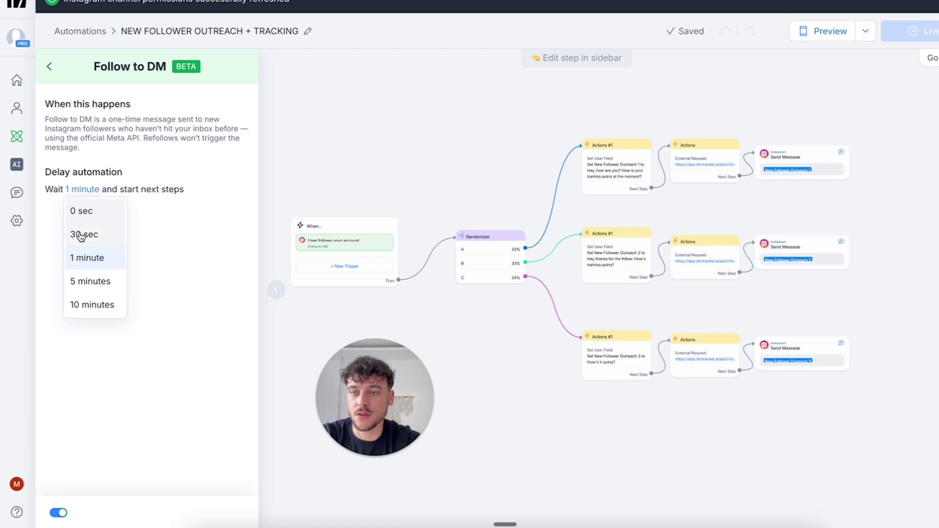
pyautogui.click(177, 307)
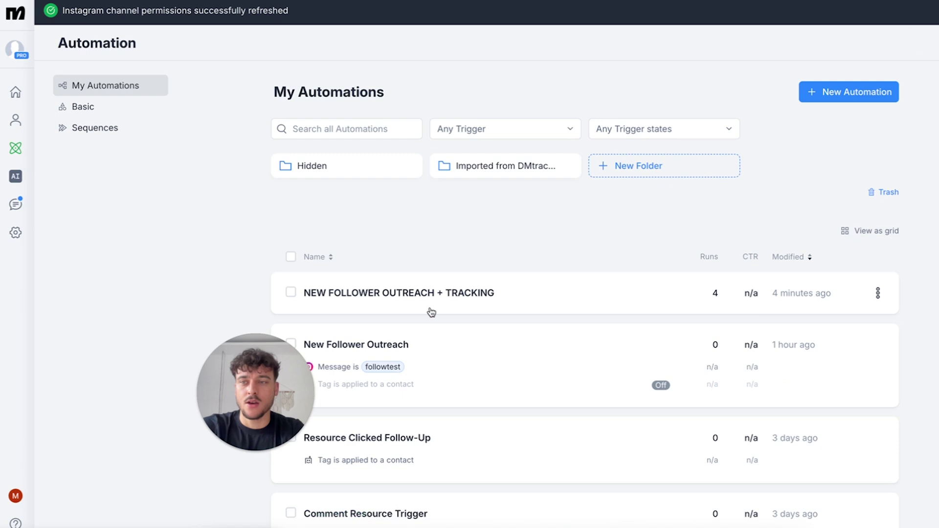
# - Open the new follower's Live Chat conversation and highlight the Outreach 3 field change and 'How's it going?'
pyautogui.click(431, 298)
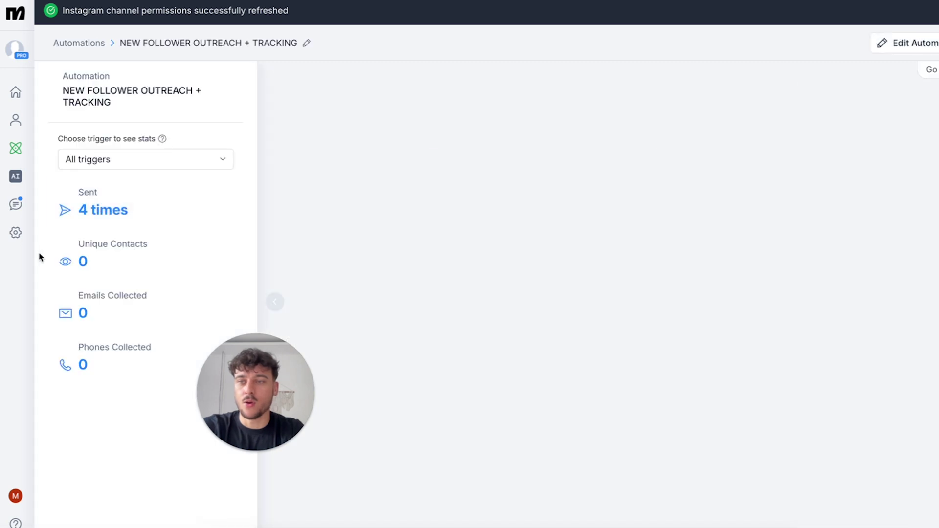
pyautogui.click(14, 206)
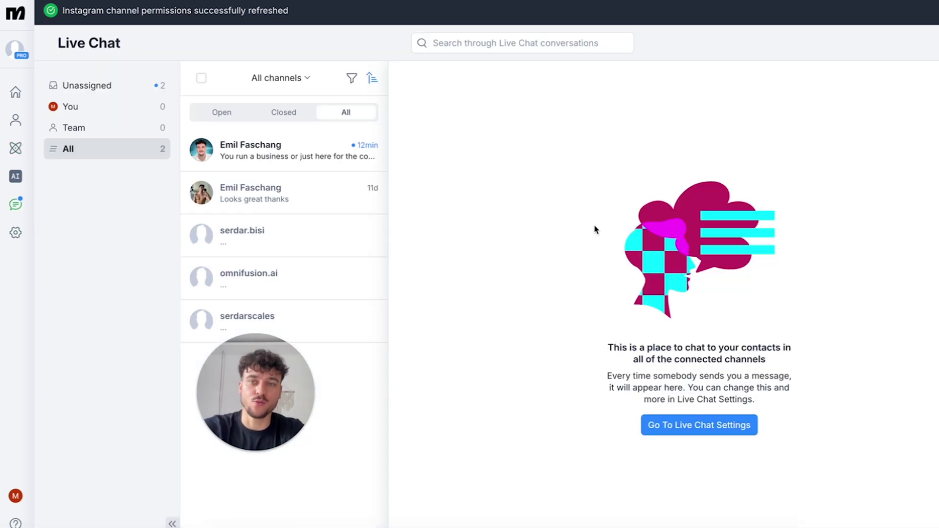
pyautogui.click(230, 238)
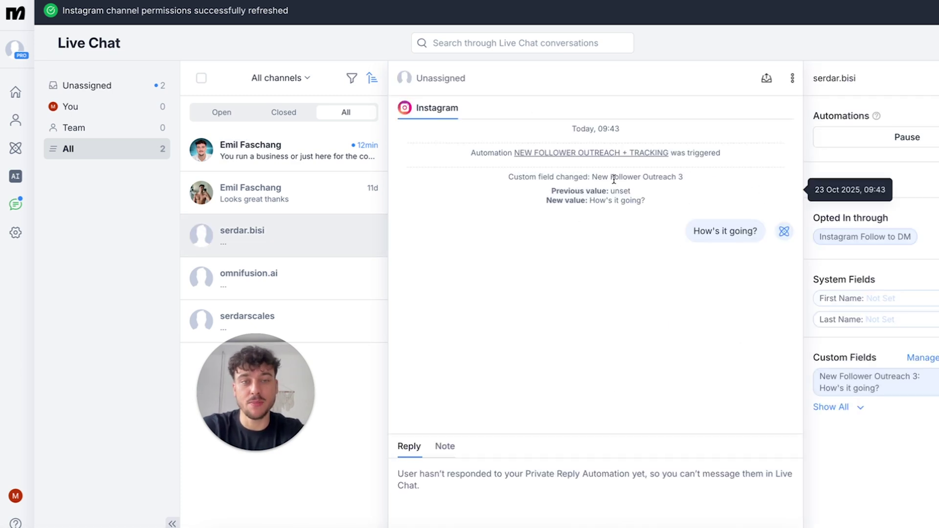
pyautogui.moveTo(593, 177); pyautogui.dragTo(691, 180)
pyautogui.click(691, 179)
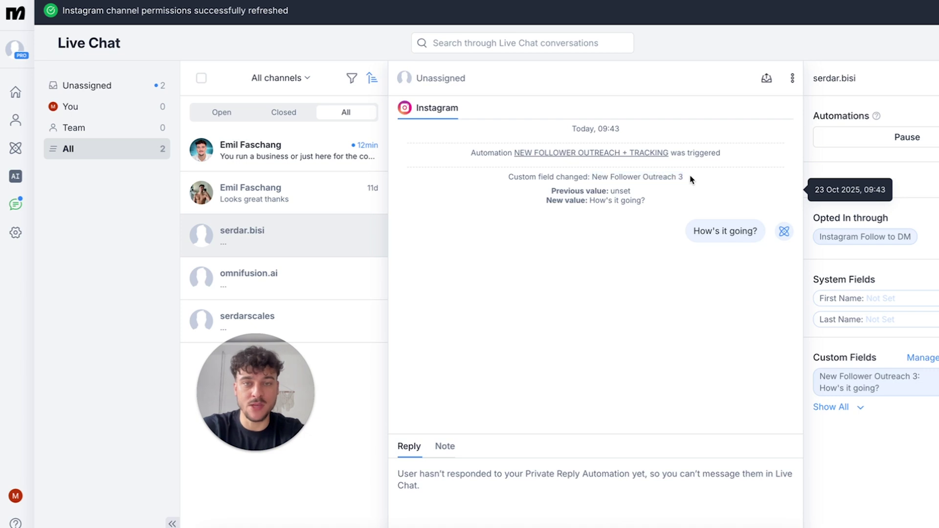
pyautogui.moveTo(692, 235); pyautogui.dragTo(763, 235)
pyautogui.click(761, 236)
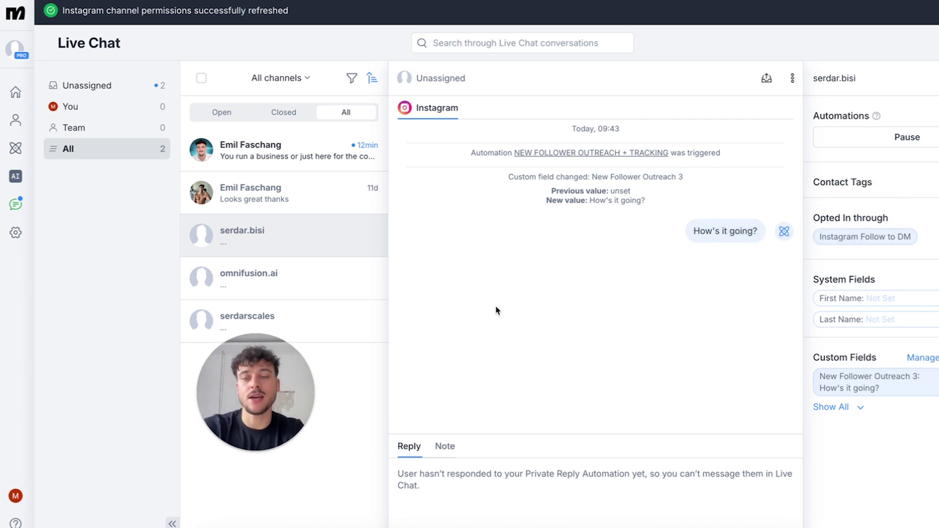
# - Review the top Outreach log entry: follower handle, New Follower reason, adder, and 'How's it going?'
pyautogui.click(247, 527)
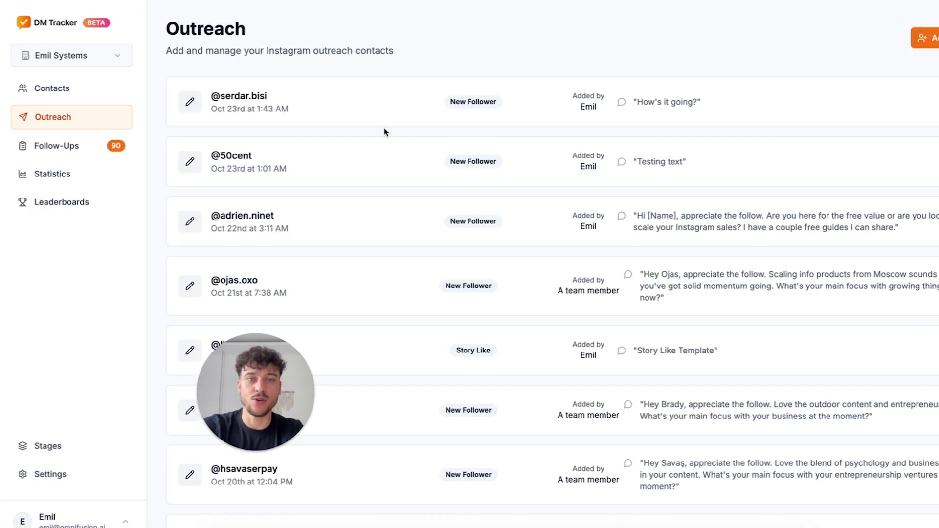
pyautogui.moveTo(213, 95); pyautogui.dragTo(297, 101)
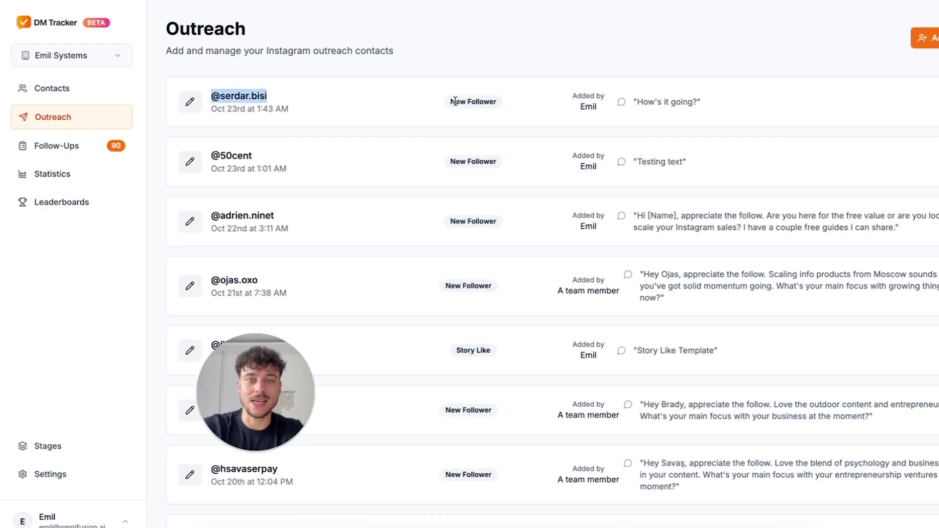
pyautogui.moveTo(448, 107); pyautogui.dragTo(502, 110)
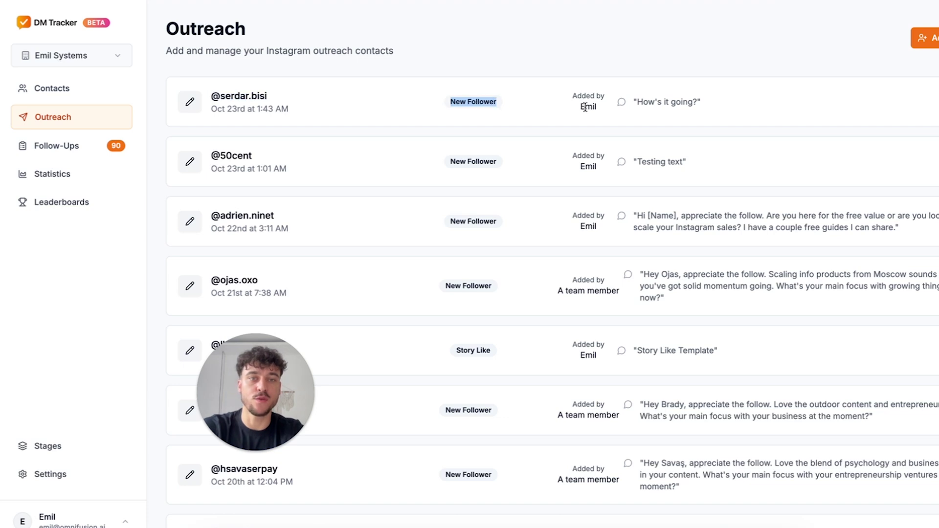
pyautogui.moveTo(573, 97); pyautogui.dragTo(595, 106)
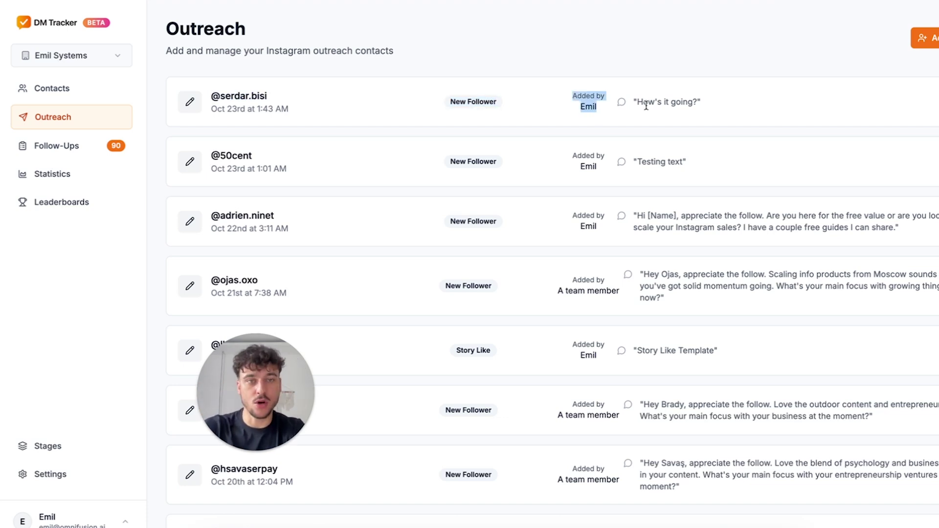
pyautogui.moveTo(716, 105); pyautogui.dragTo(632, 103)
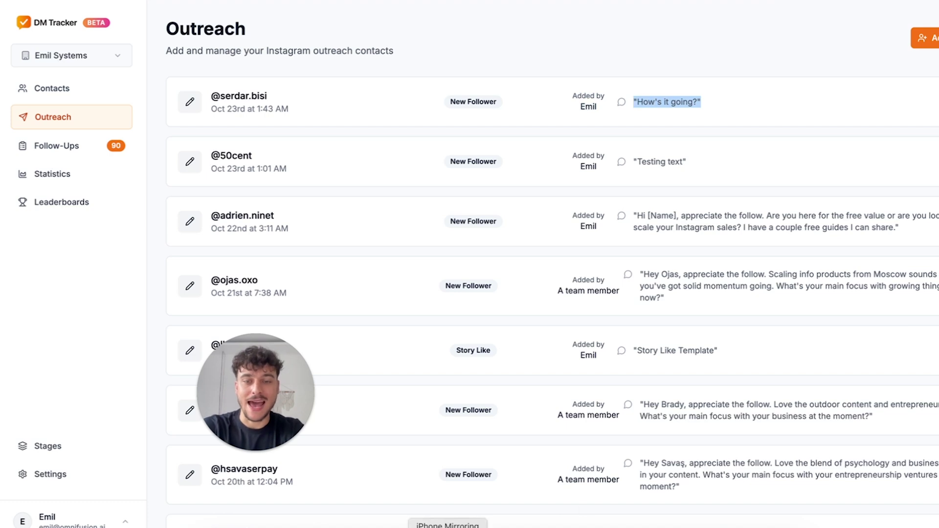
# - Compare the entry against Live Chat, then open DM Tracker's Statistics page
pyautogui.click(593, 526)
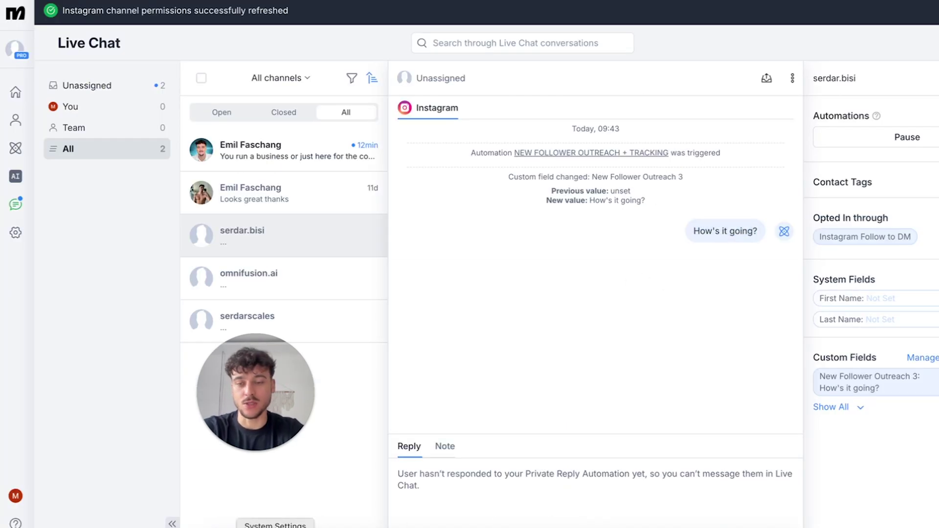
pyautogui.click(246, 525)
pyautogui.click(40, 174)
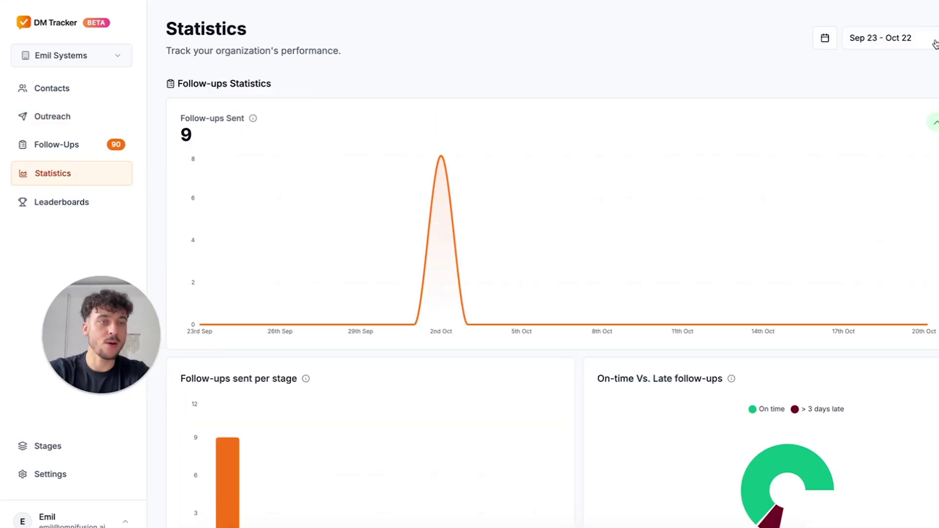
# - Limit DM Tracker statistics to Today and review the charts showing 2 New Follower outreach messages
pyautogui.click(899, 38)
pyautogui.click(901, 66)
pyautogui.scroll(-5, 375, 73)
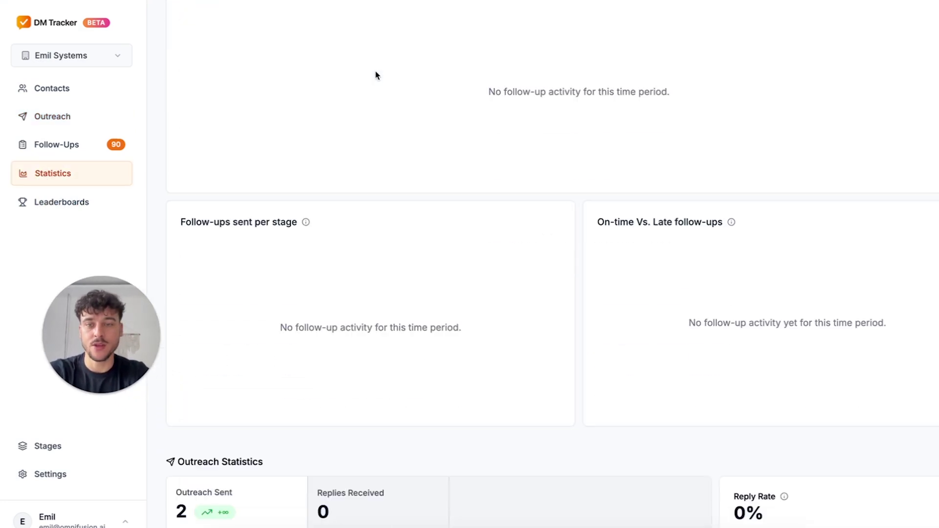
pyautogui.scroll(-6, 382, 196)
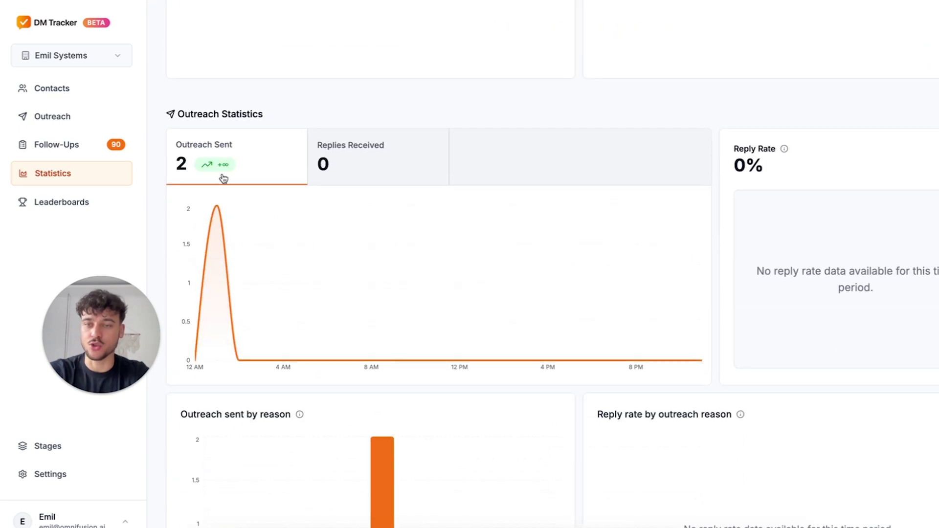
pyautogui.scroll(-4, 308, 204)
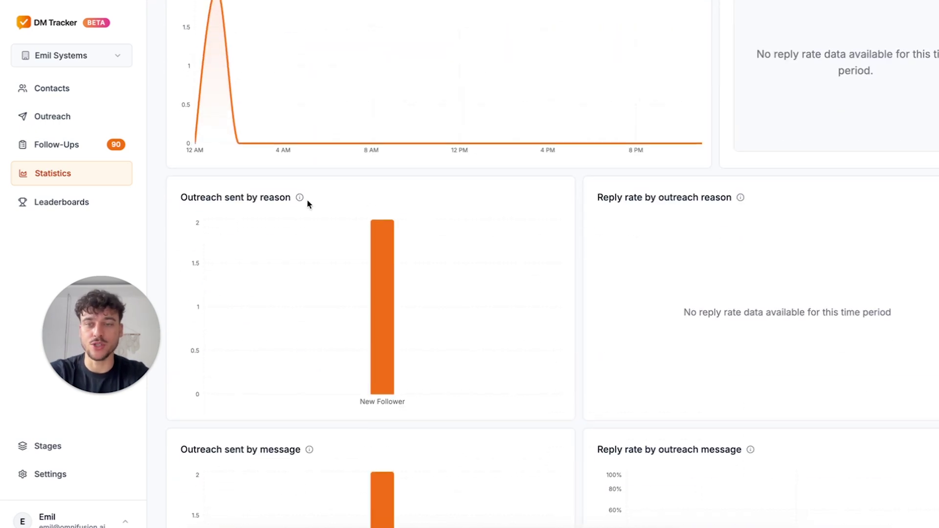
pyautogui.moveTo(396, 376)
pyautogui.scroll(-3, 395, 374)
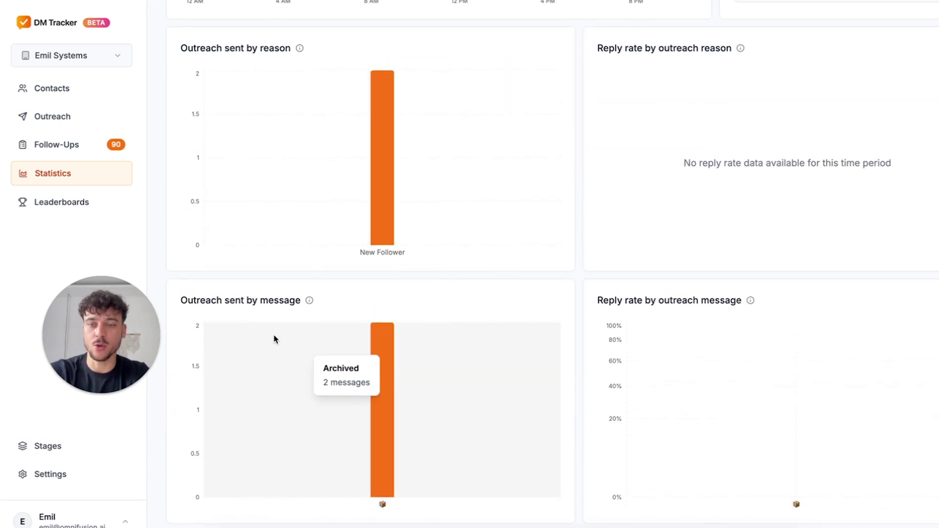
pyautogui.moveTo(371, 470)
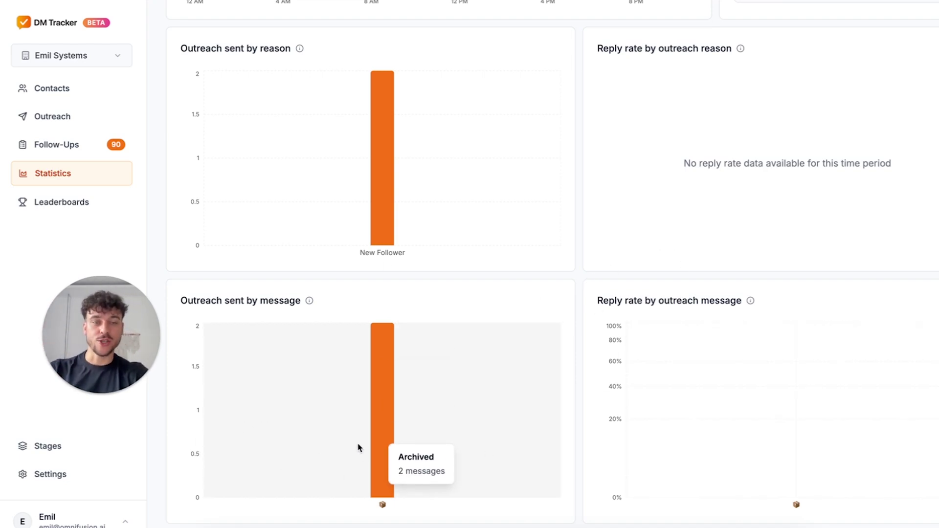
pyautogui.scroll(1, 578, 279)
pyautogui.scroll(3, 577, 278)
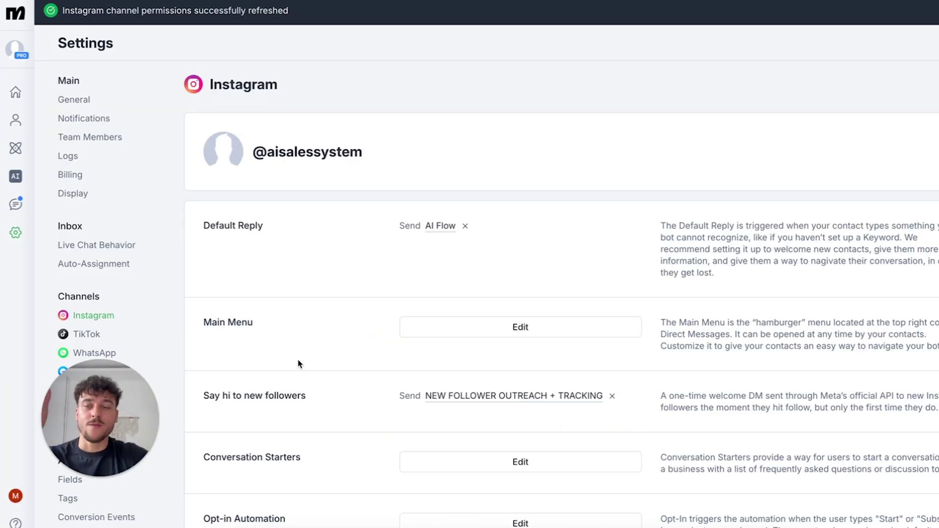
pyautogui.moveTo(204, 396); pyautogui.dragTo(311, 404)
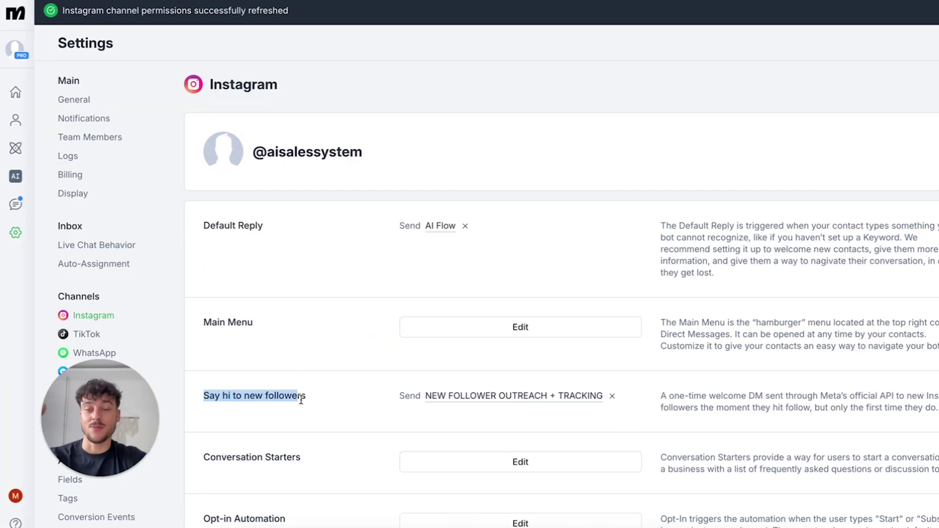
pyautogui.click(362, 412)
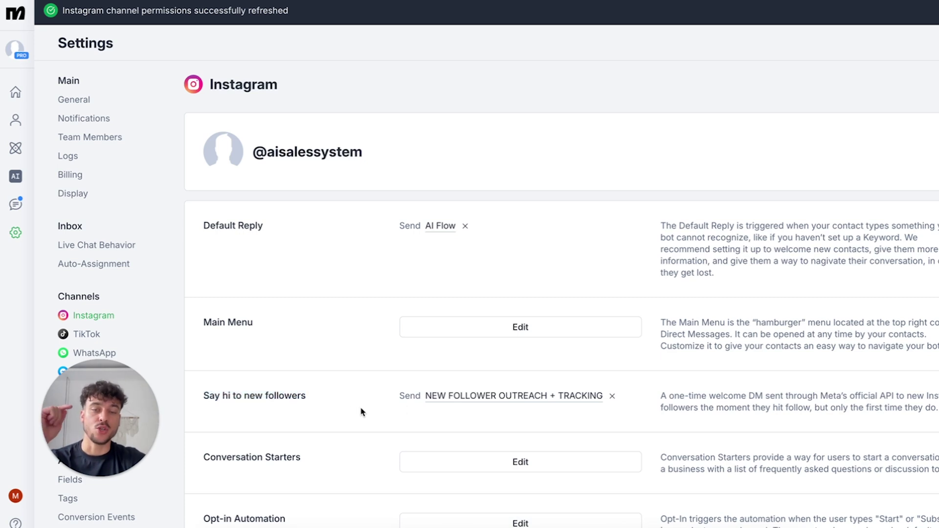